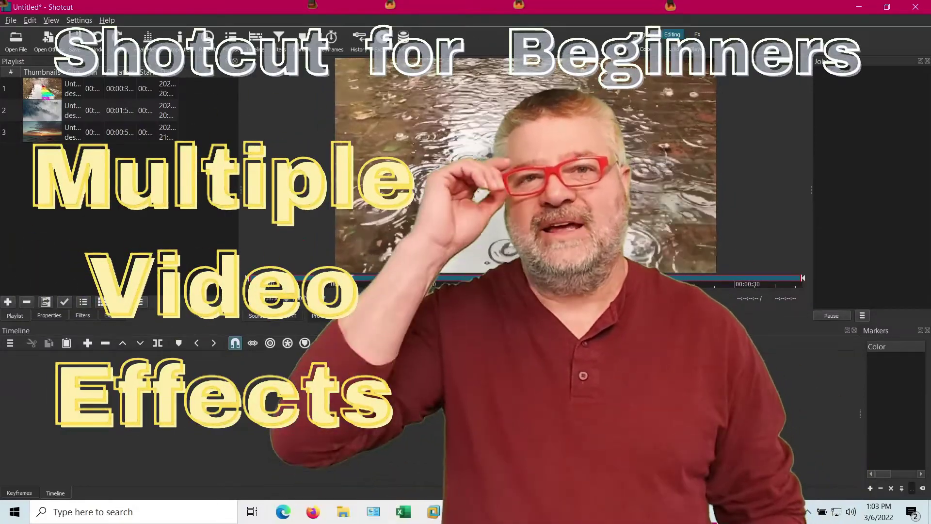
- Put the first playlist clip on the timeline, add a video track, and place the second clip on it
left_click_drag(46, 89, 60, 384)
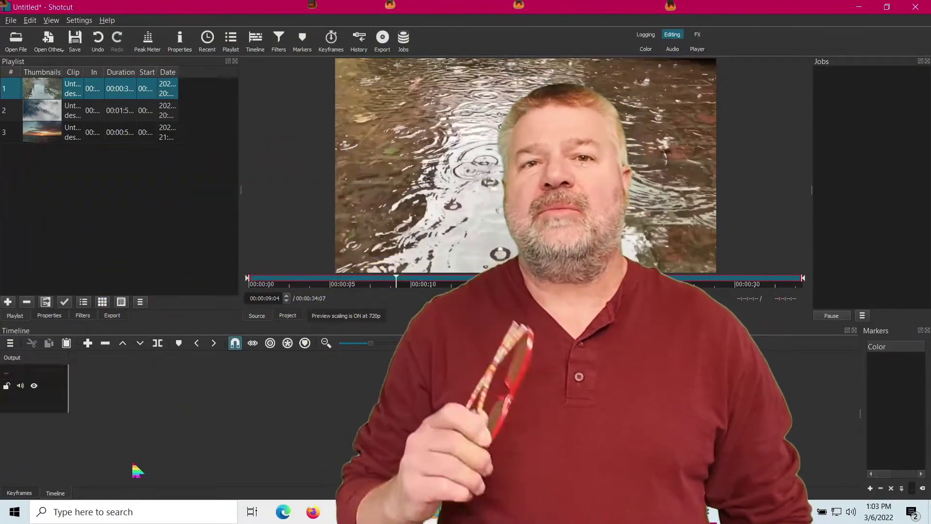
right_click(33, 405)
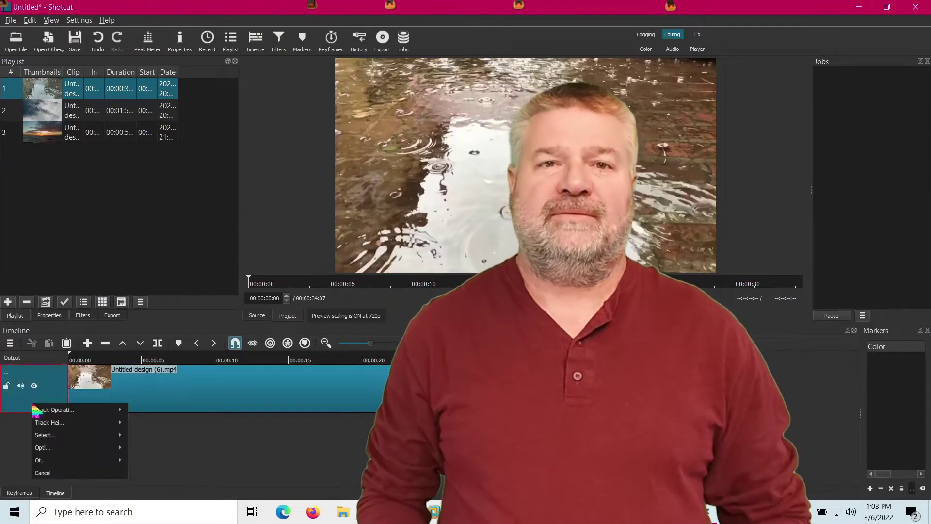
mouse_move(45, 409)
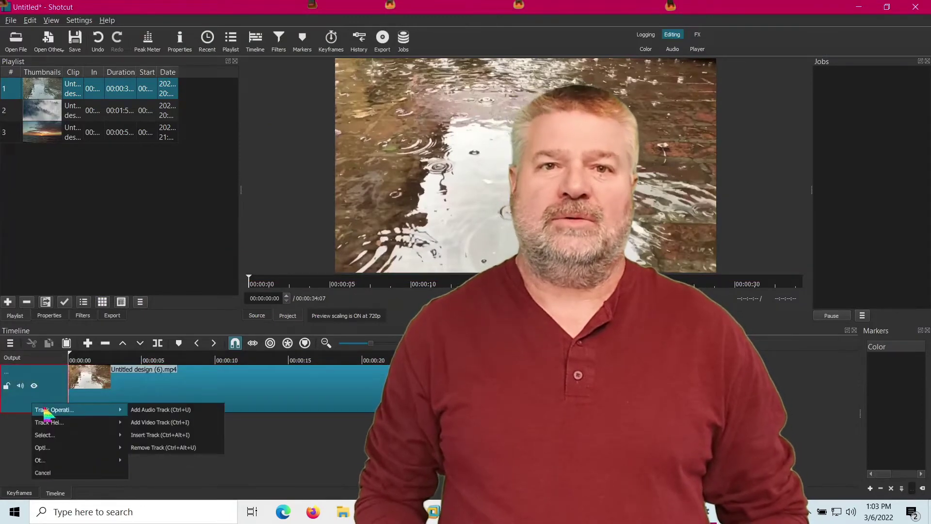
left_click(155, 422)
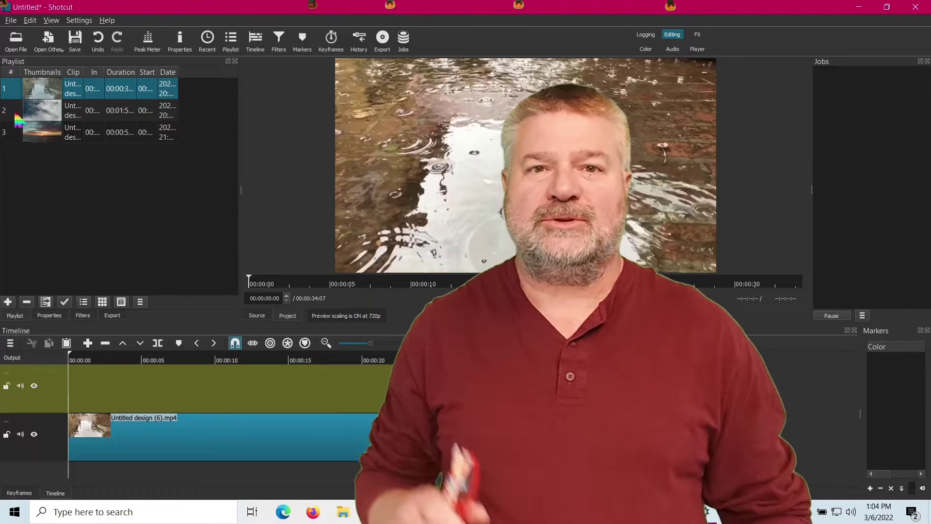
left_click_drag(19, 115, 427, 388)
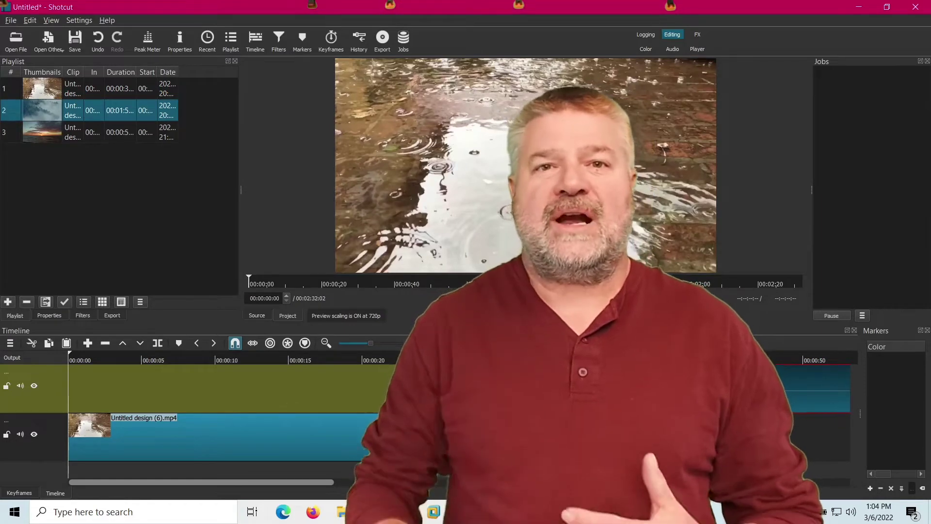
- Add a third video track and place the third playlist clip on the top track
left_click_drag(437, 326, 437, 286)
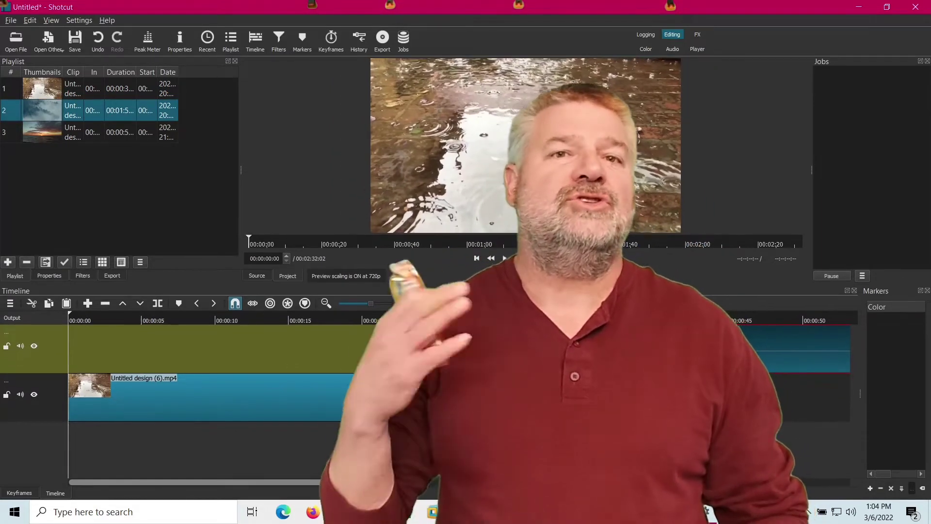
right_click(359, 365)
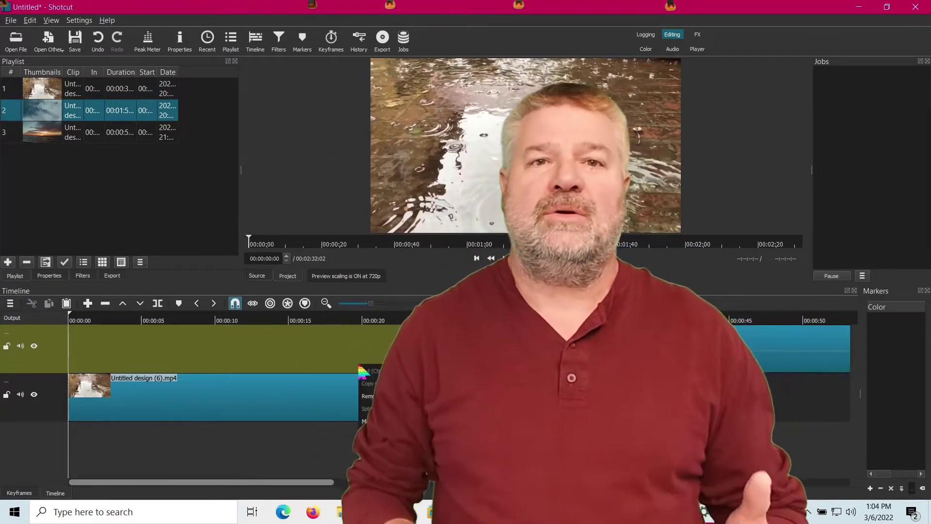
left_click(11, 376)
right_click(28, 371)
mouse_move(47, 389)
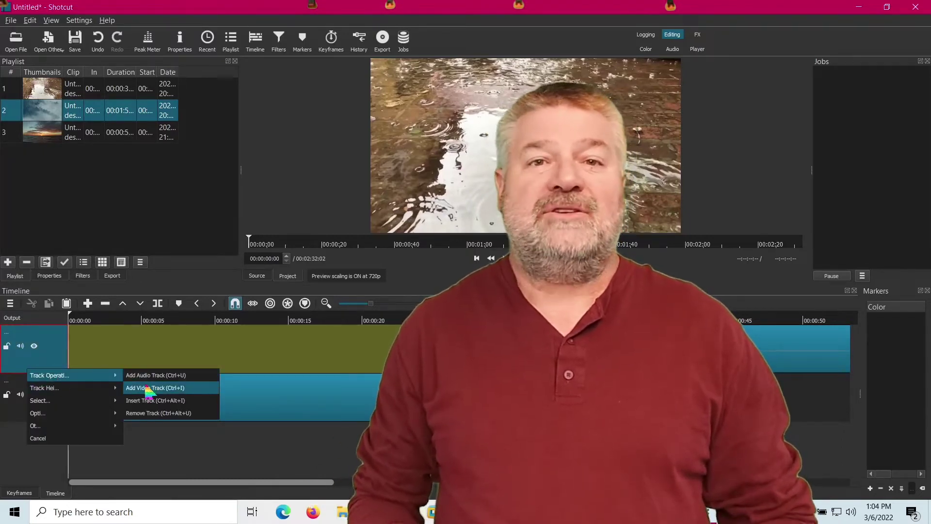
left_click(148, 388)
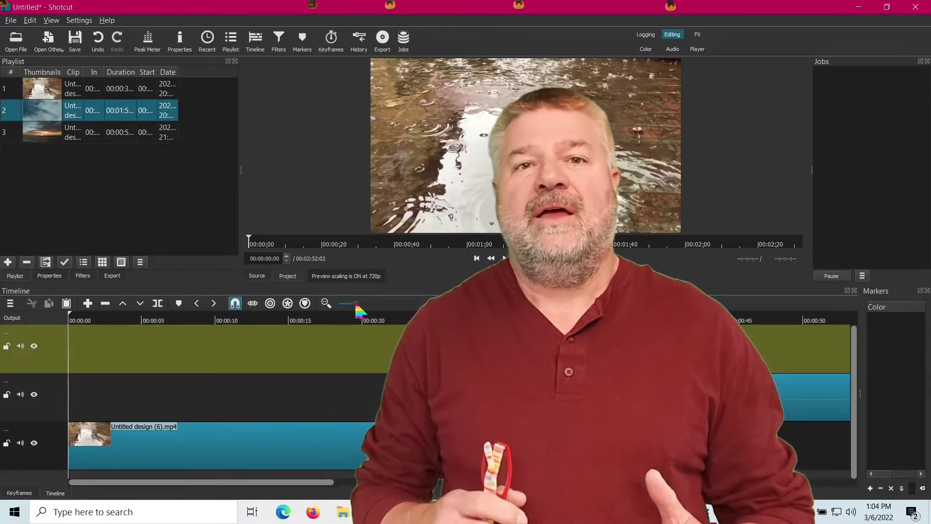
left_click_drag(358, 305, 355, 305)
left_click_drag(41, 133, 335, 345)
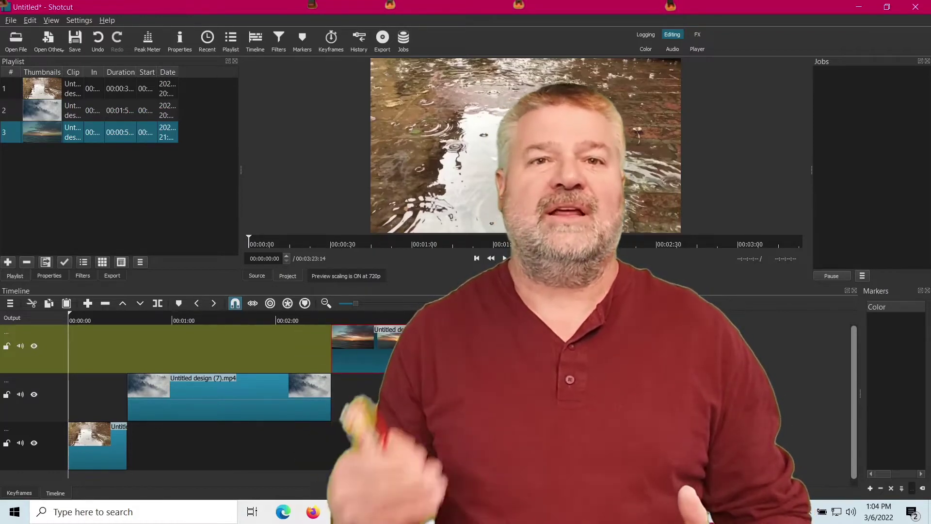
- Fit the timeline to the project and realign the Untitled design (7) and (9) clips
key("0")
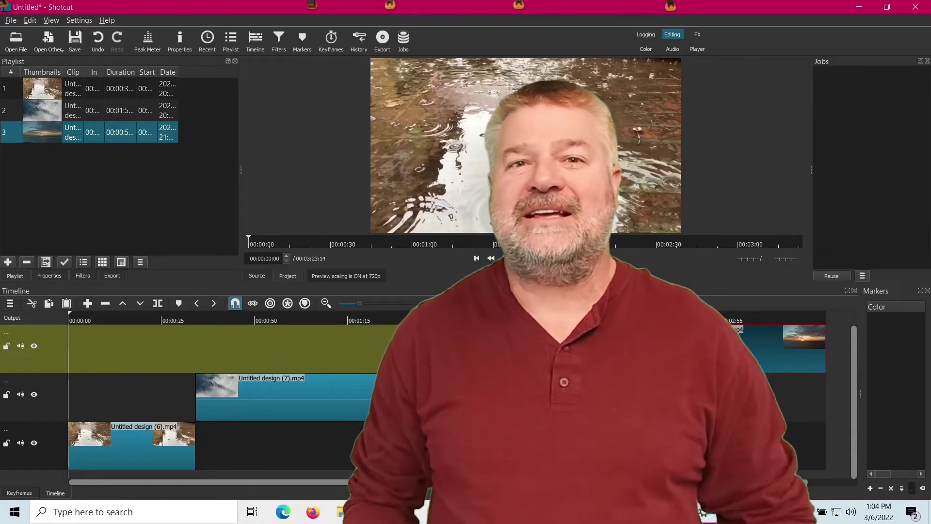
left_click_drag(291, 402, 533, 402)
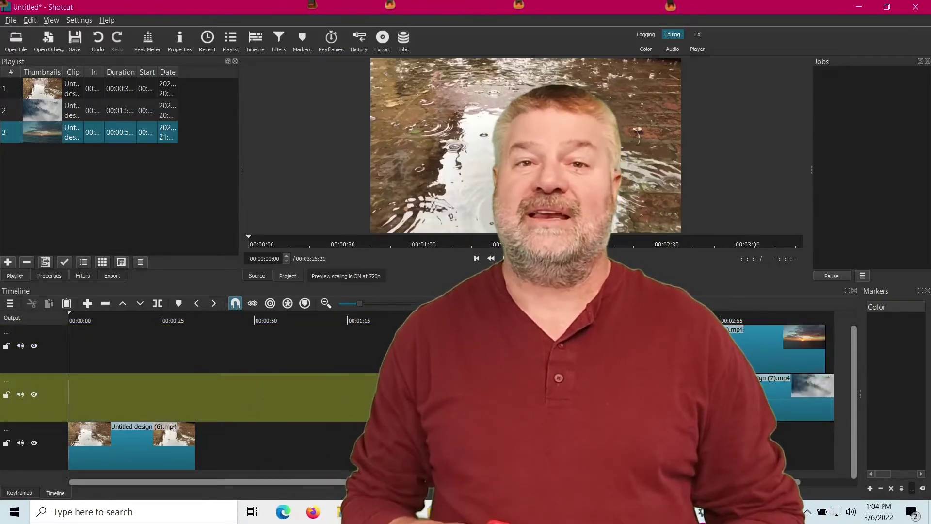
left_click(533, 350)
left_click_drag(534, 349, 196, 349)
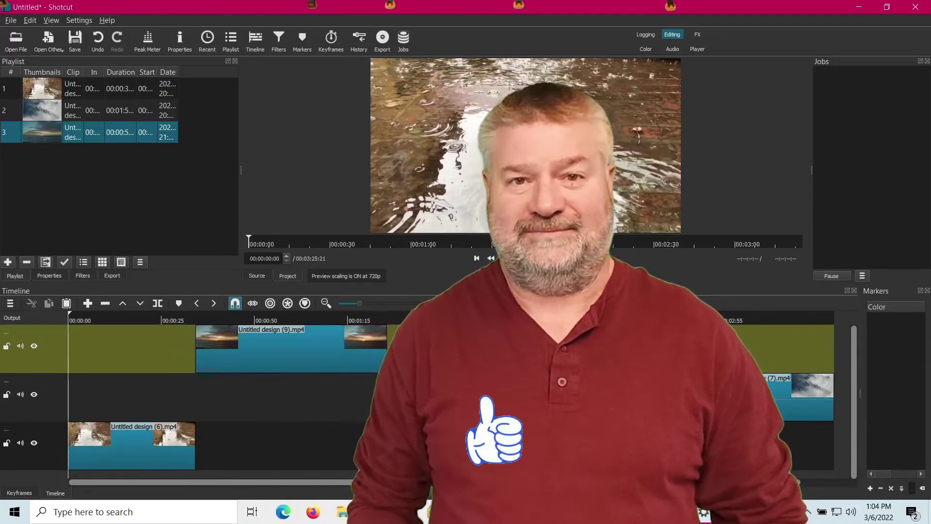
left_click(204, 396)
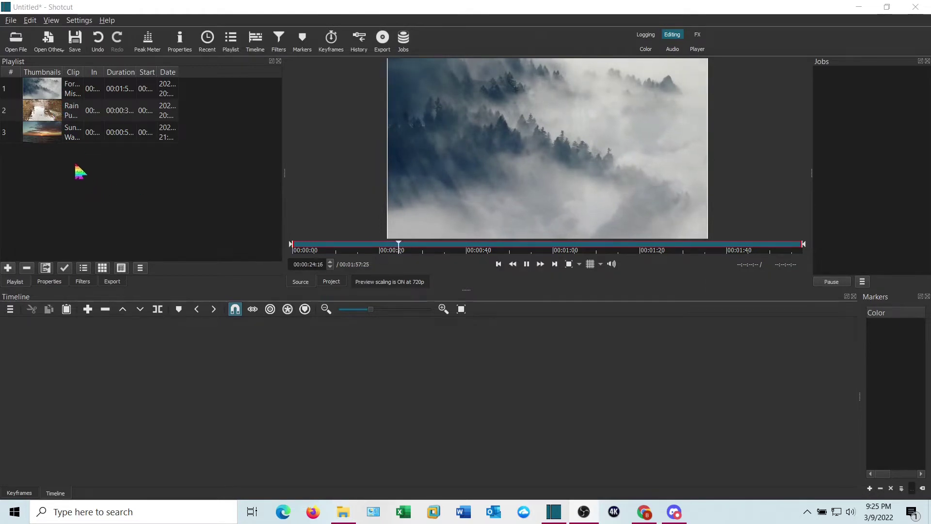
- Place Rain Puddles on the timeline and Forest Mist on a new video track above it
left_click_drag(51, 116, 198, 371)
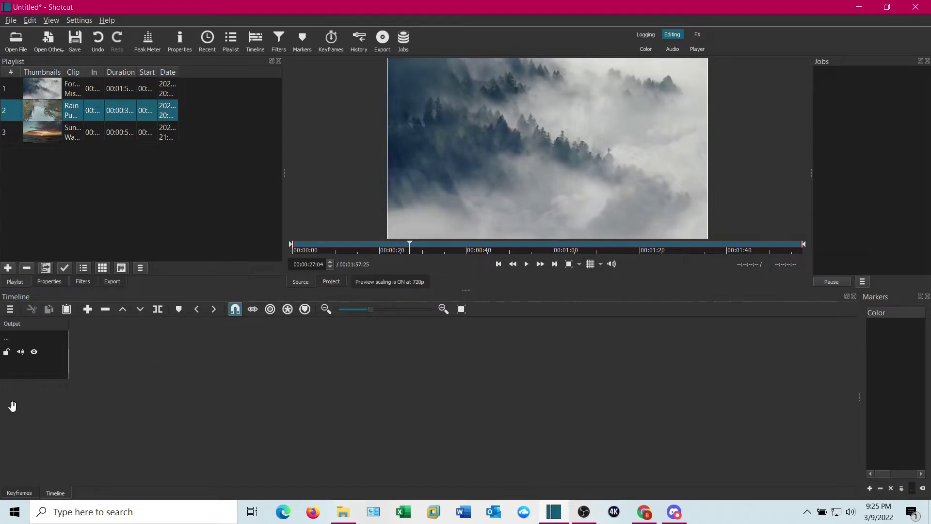
right_click(39, 378)
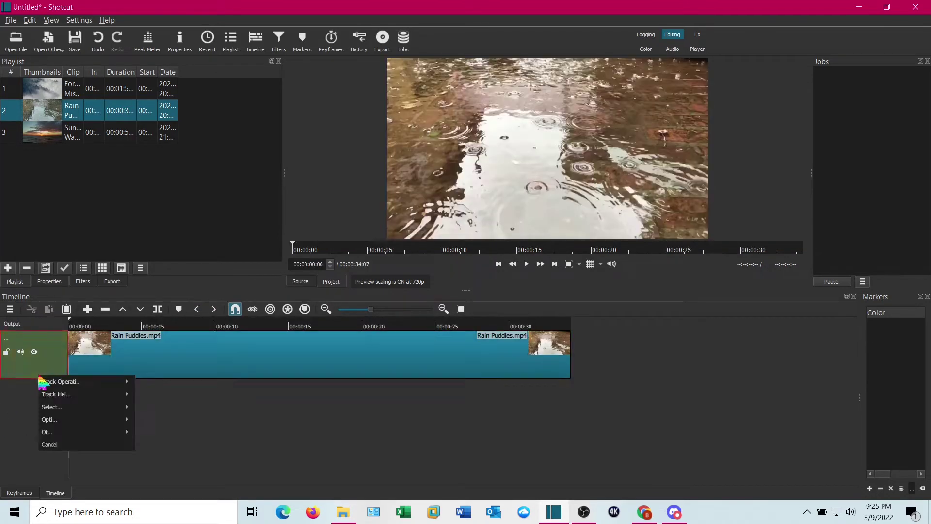
mouse_move(57, 382)
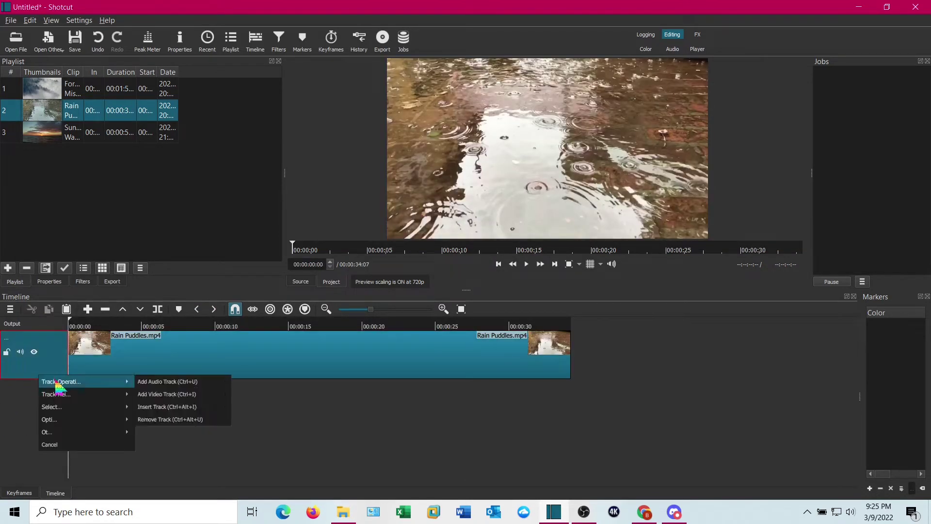
left_click(176, 395)
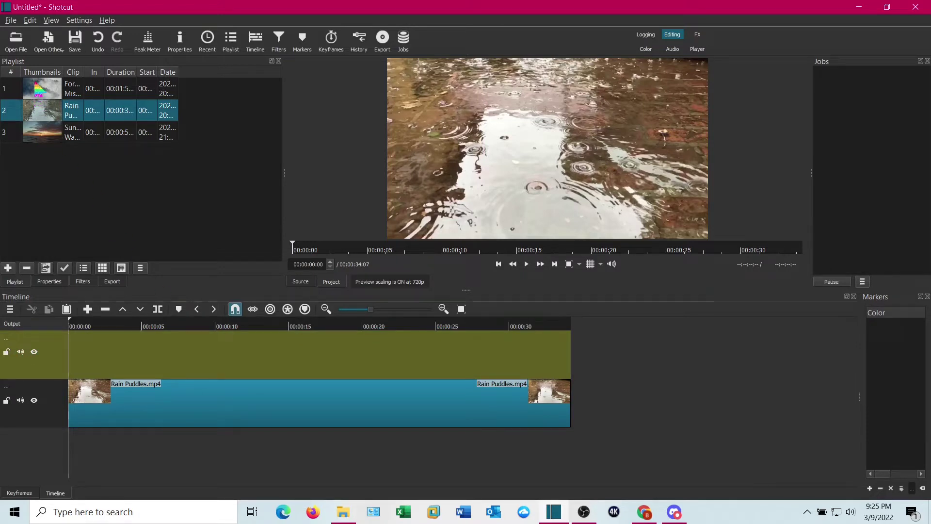
left_click_drag(39, 90, 194, 354)
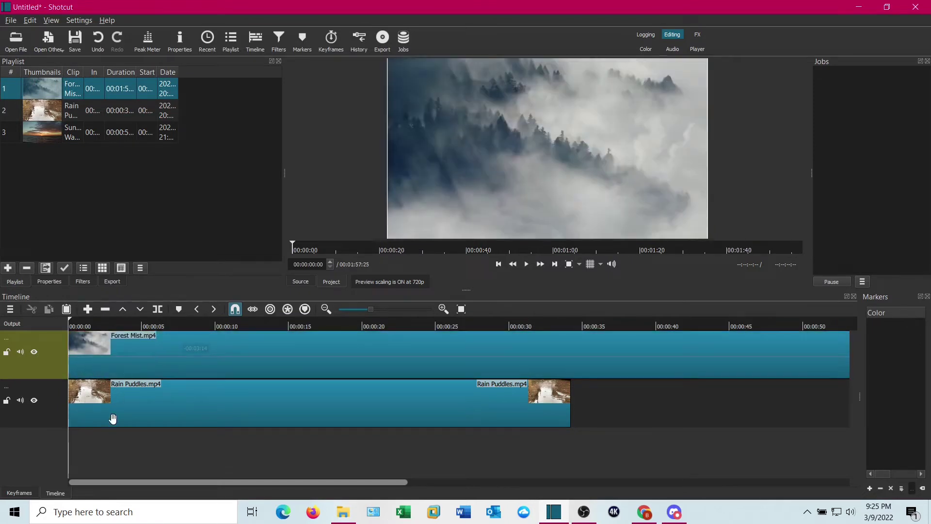
- Add another video track on top and place Sunset Water on it
right_click(36, 364)
mouse_move(59, 370)
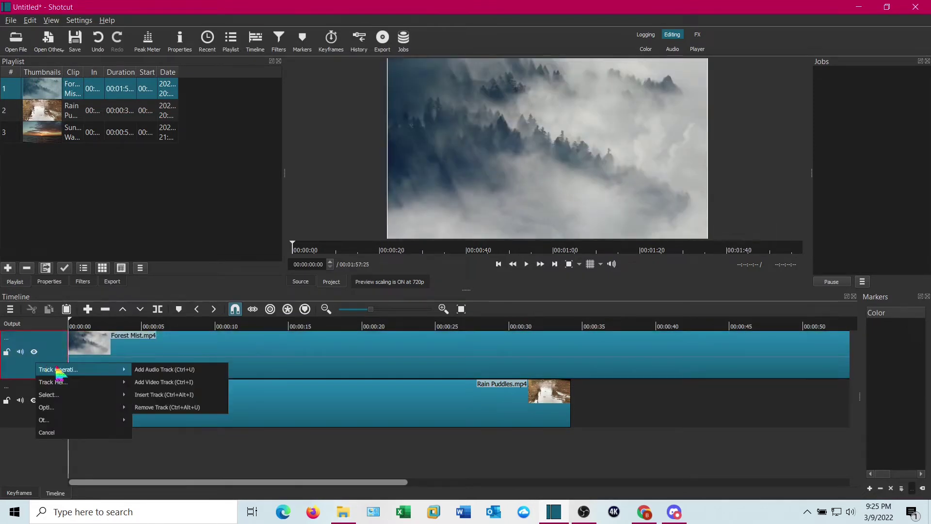
left_click(168, 383)
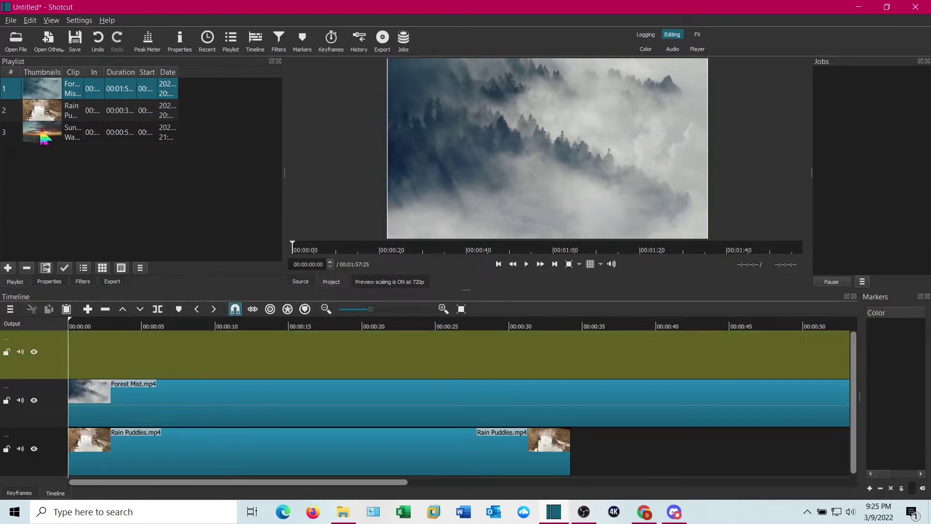
left_click_drag(44, 138, 250, 359)
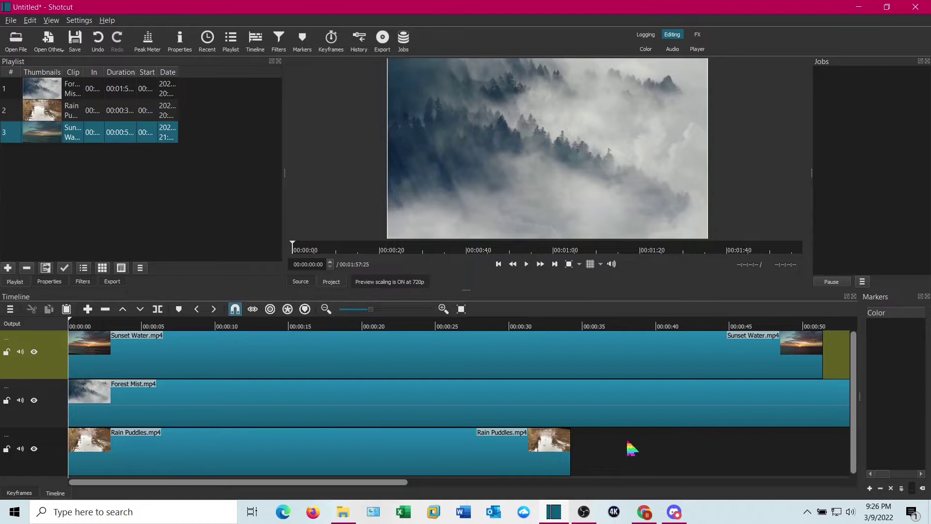
- Set the playhead to 30 seconds and trim Sunset Water and Forest Mist to end there
left_click_drag(466, 288, 467, 262)
left_click(508, 459)
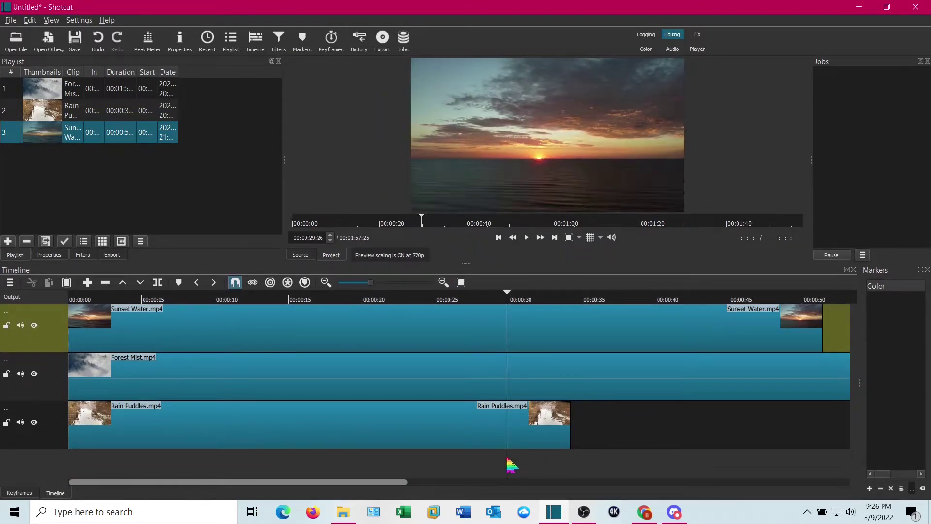
left_click(472, 325)
left_click_drag(823, 330, 499, 330)
left_click(835, 391)
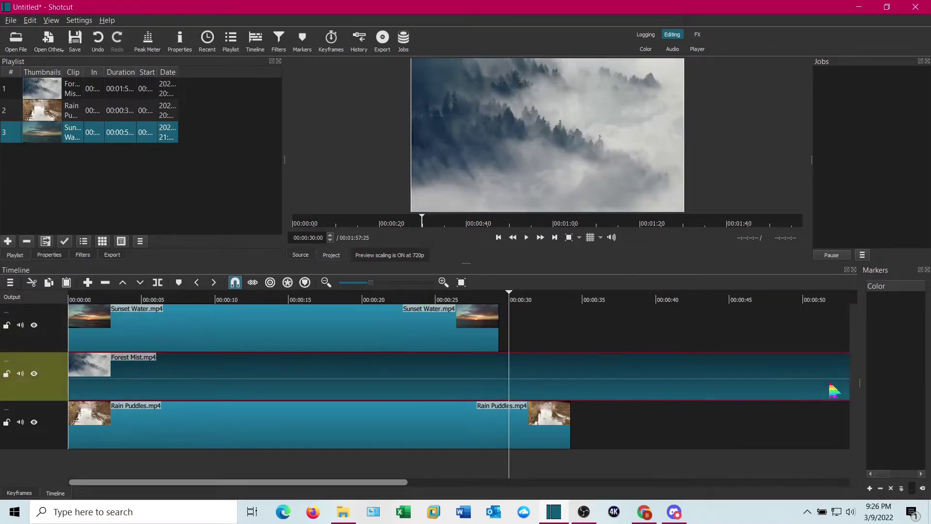
left_click(461, 282)
left_click_drag(823, 378, 249, 373)
- Trim Rain Puddles to 30 seconds, align Sunset Water's end exactly, and fit the timeline
left_click(282, 433)
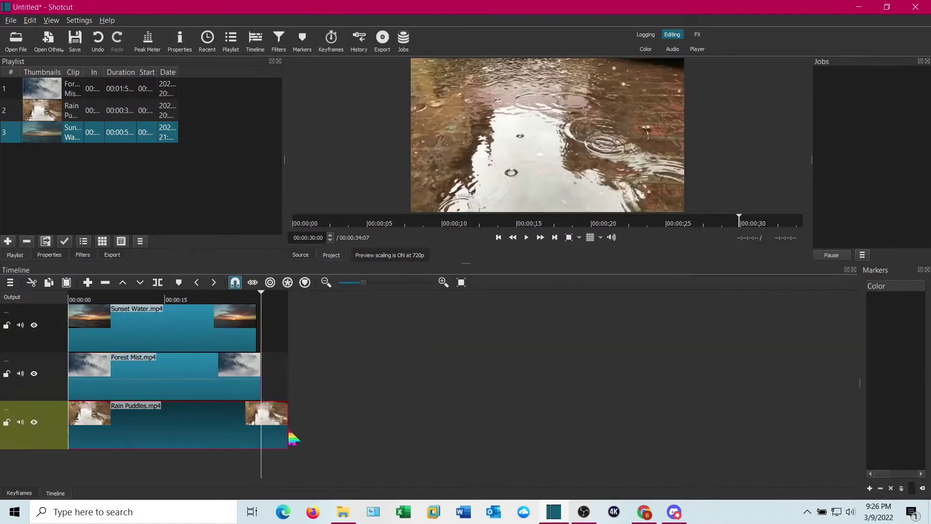
left_click_drag(288, 428, 260, 428)
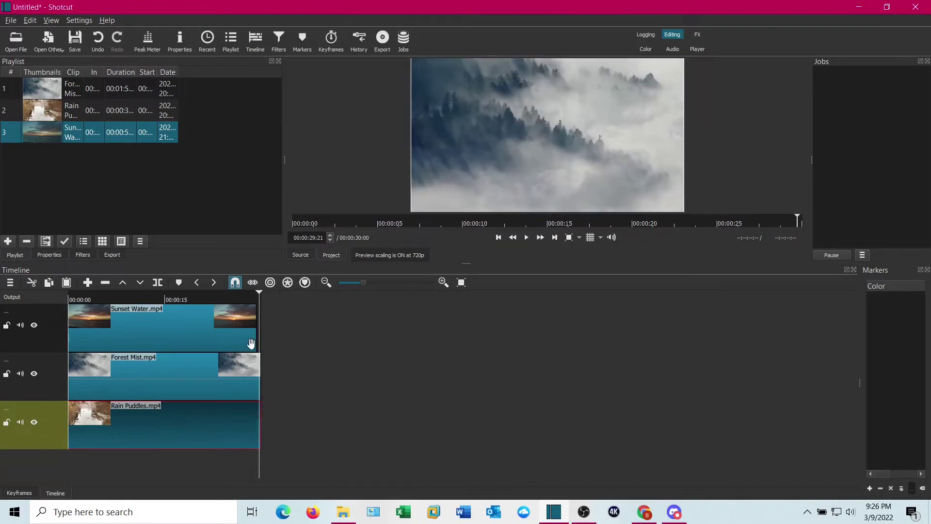
left_click_drag(256, 330, 260, 330)
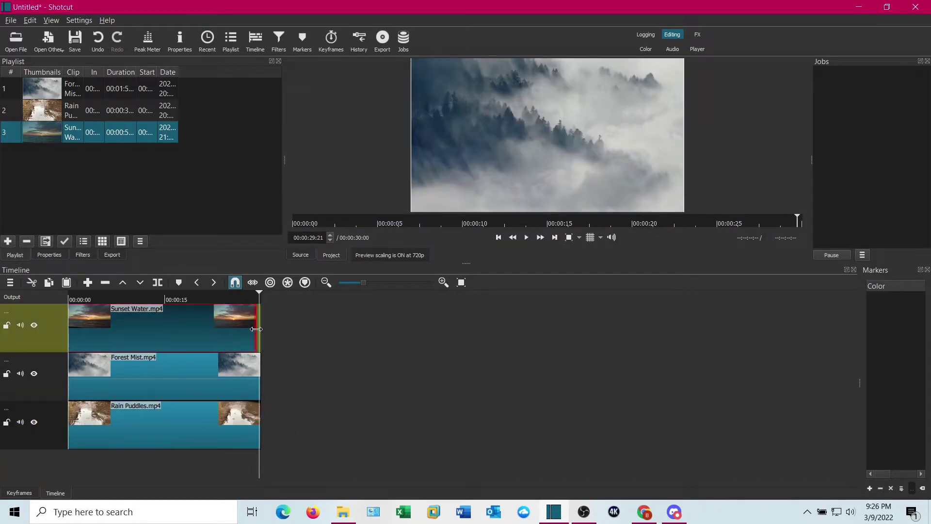
left_click(462, 282)
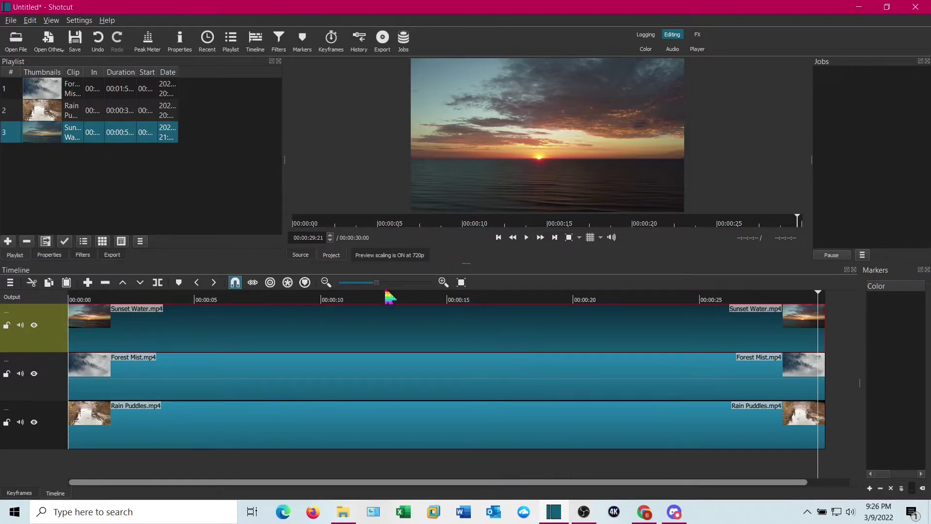
left_click_drag(379, 286, 367, 286)
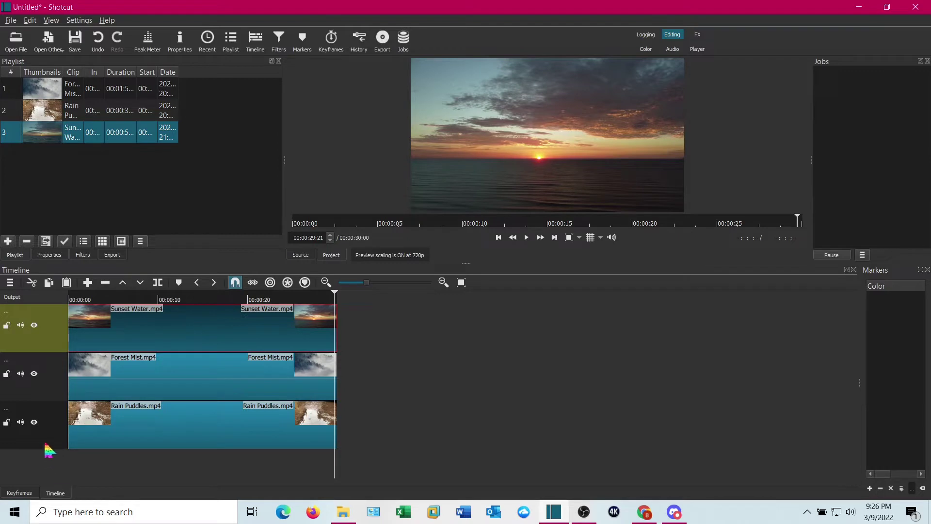
left_click(138, 463)
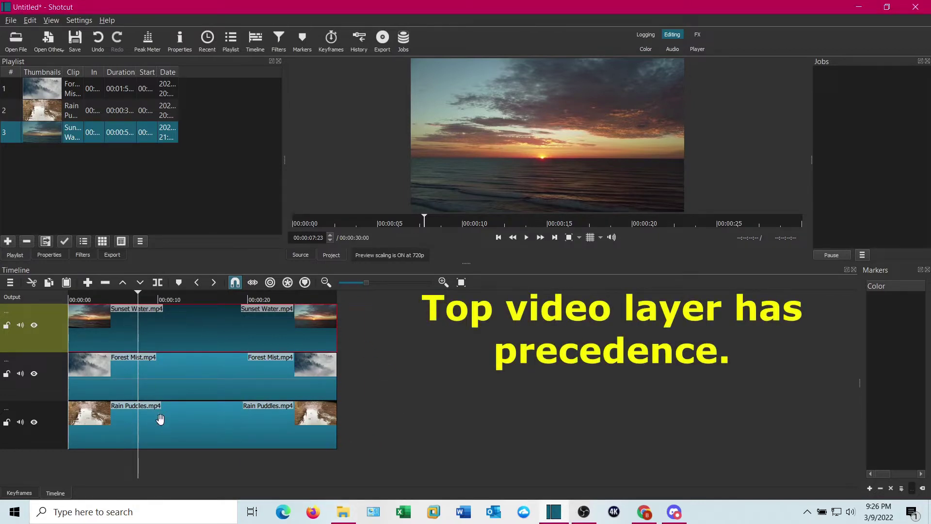
- Move Rain Puddles to the top track and Sunset Water to the bottom, both starting at 00:00:00
left_click_drag(218, 429, 608, 324)
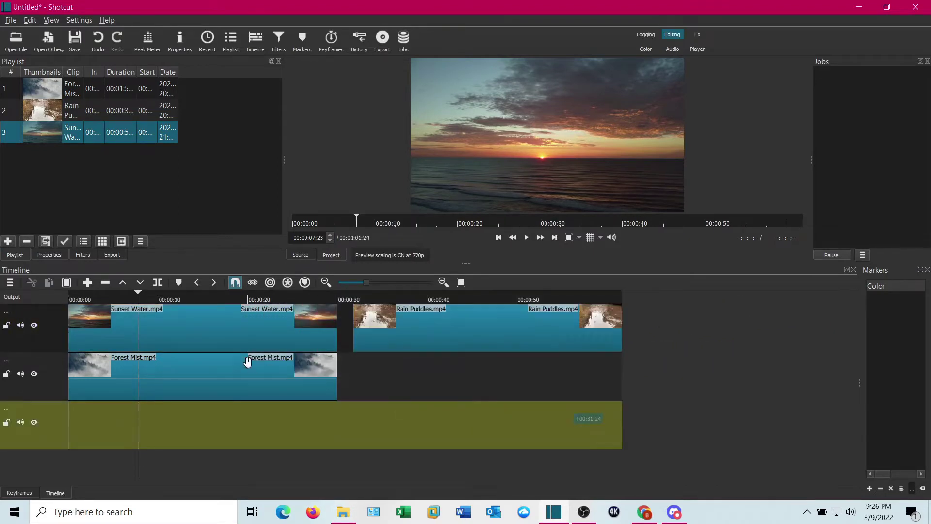
left_click_drag(237, 329, 203, 427)
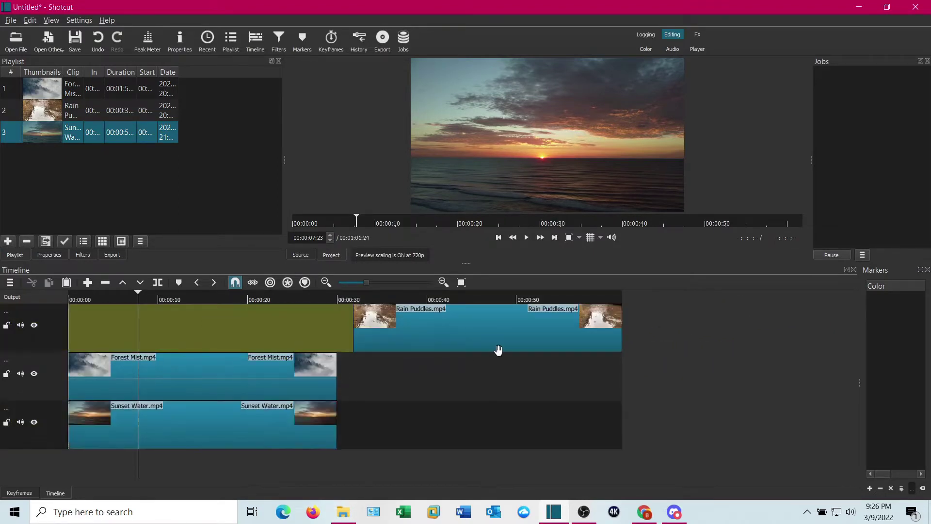
left_click_drag(529, 343, 197, 339)
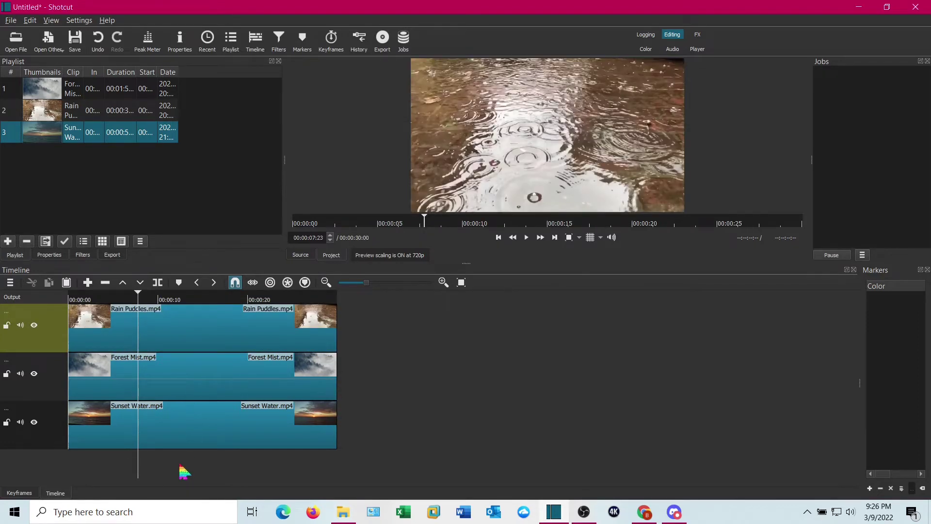
left_click_drag(214, 316, 582, 349)
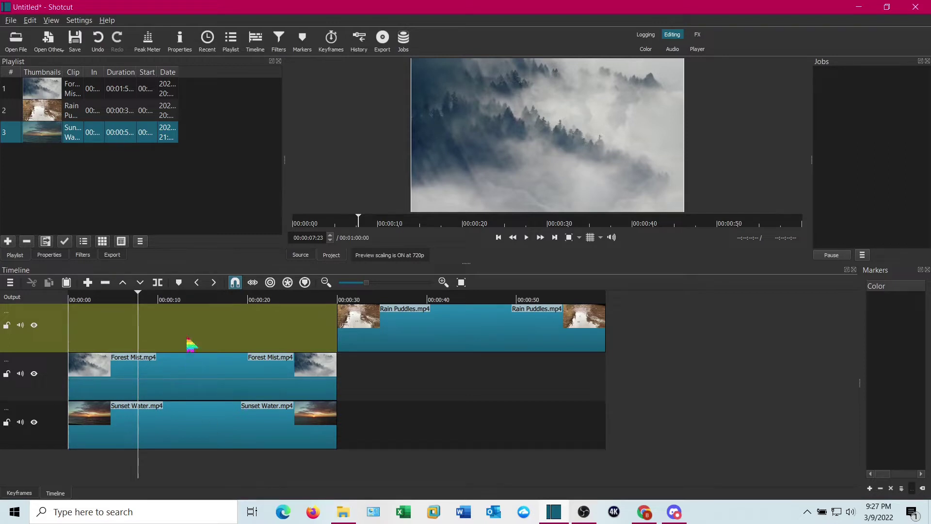
left_click_drag(523, 335, 225, 333)
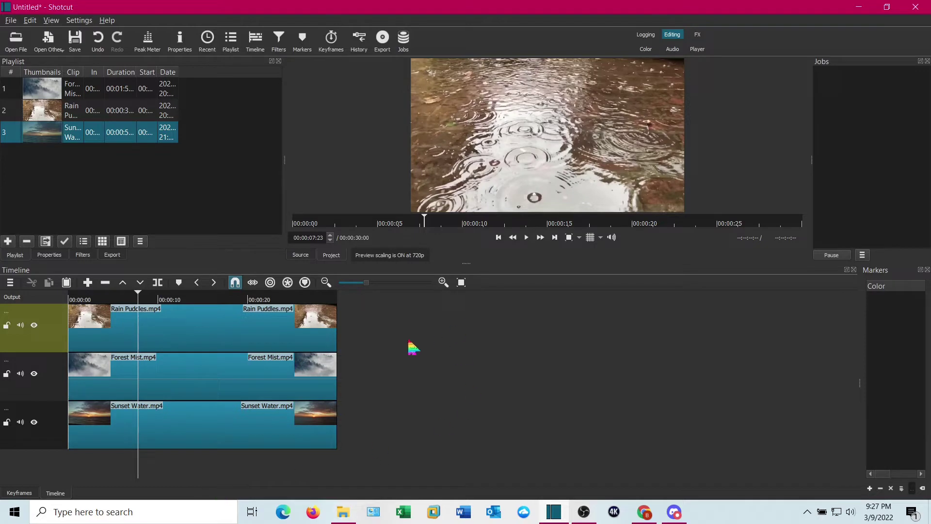
- Add a Video > Opacity filter to the Rain Puddles clip
mouse_move(371, 286)
left_mouse_down()
mouse_move(379, 289)
mouse_move(369, 285)
left_mouse_up()
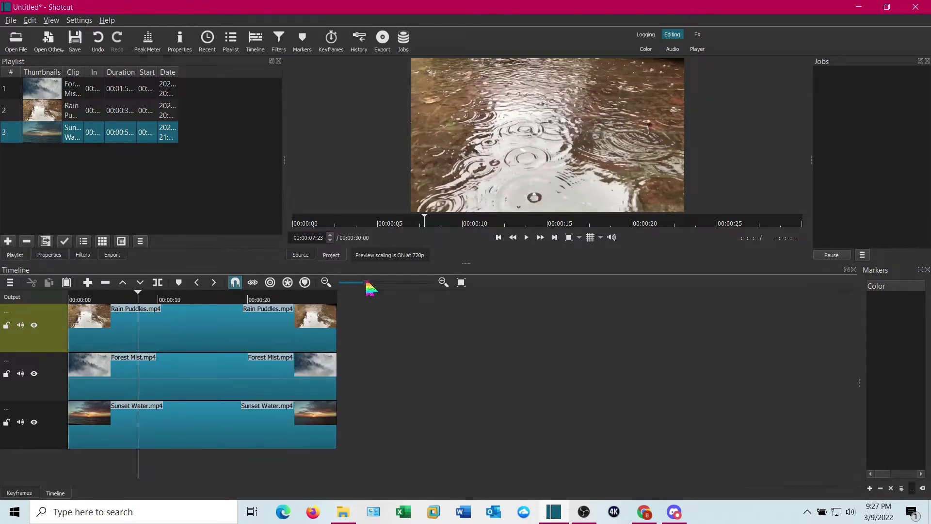
left_click(204, 326)
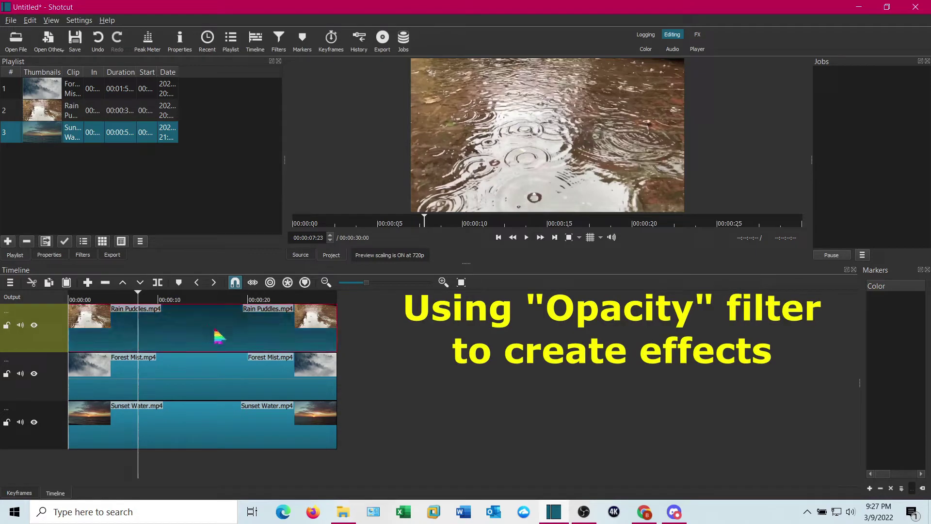
left_click(82, 255)
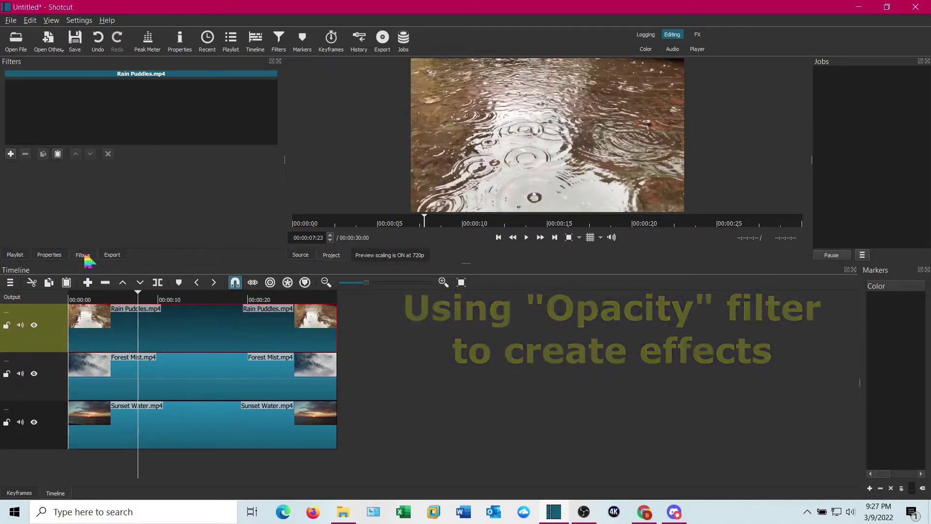
left_click(11, 154)
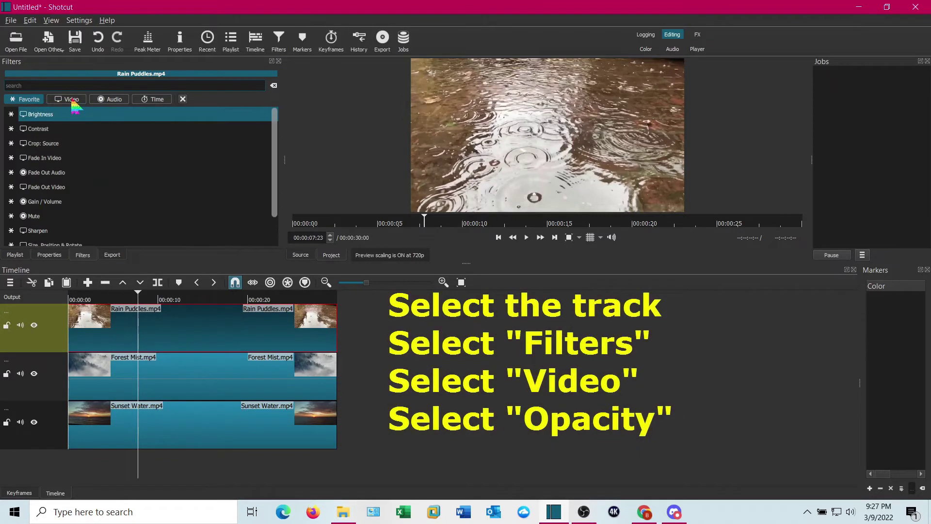
left_click(71, 100)
left_click_drag(275, 118, 277, 211)
left_click(39, 222)
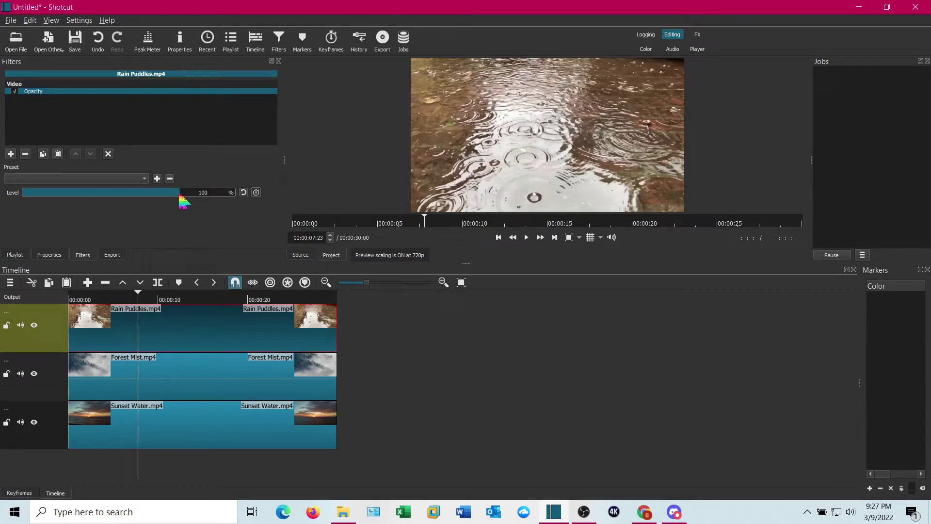
- Set the Rain Puddles opacity level to 36% and play back the blend
left_click_drag(180, 197, 110, 194)
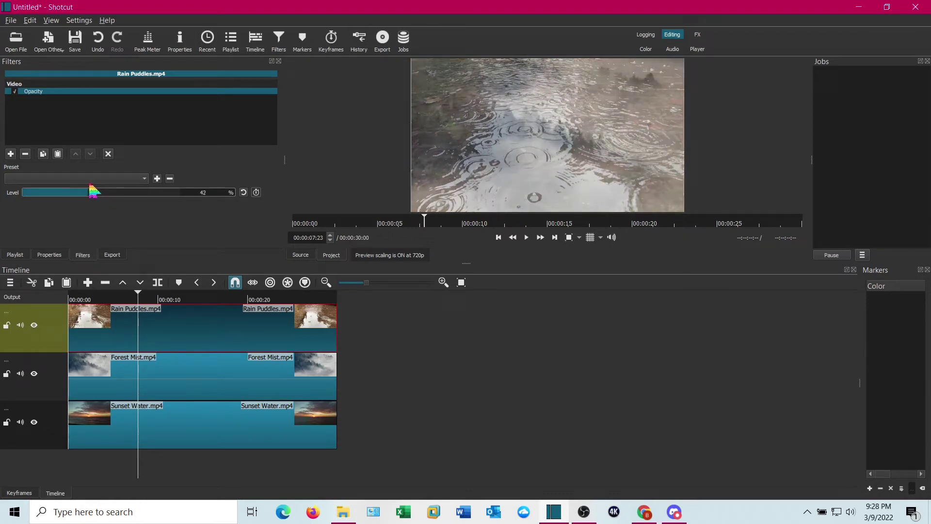
left_click_drag(84, 193, 93, 199)
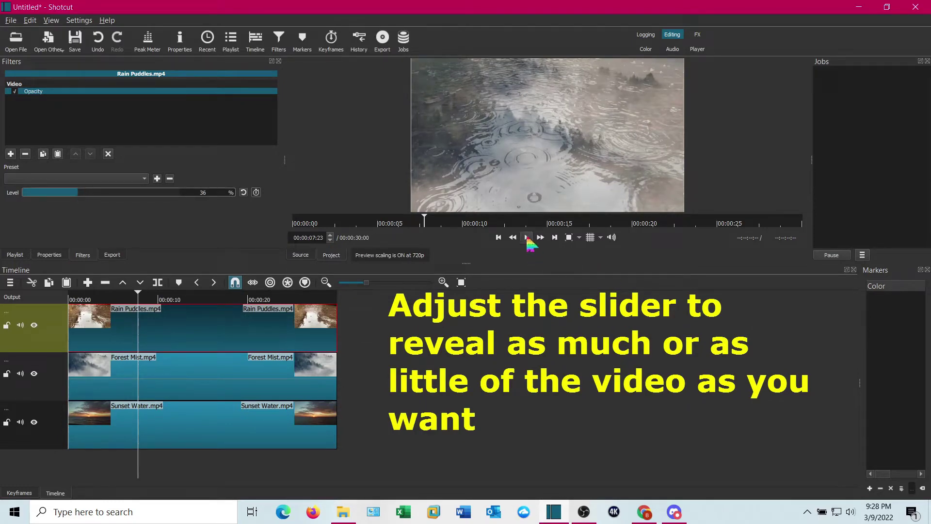
left_click(527, 237)
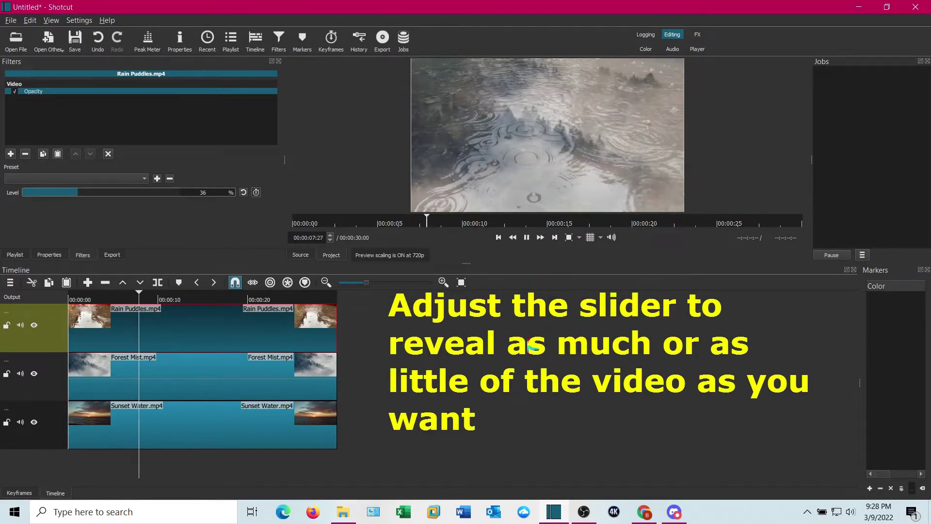
left_click(527, 238)
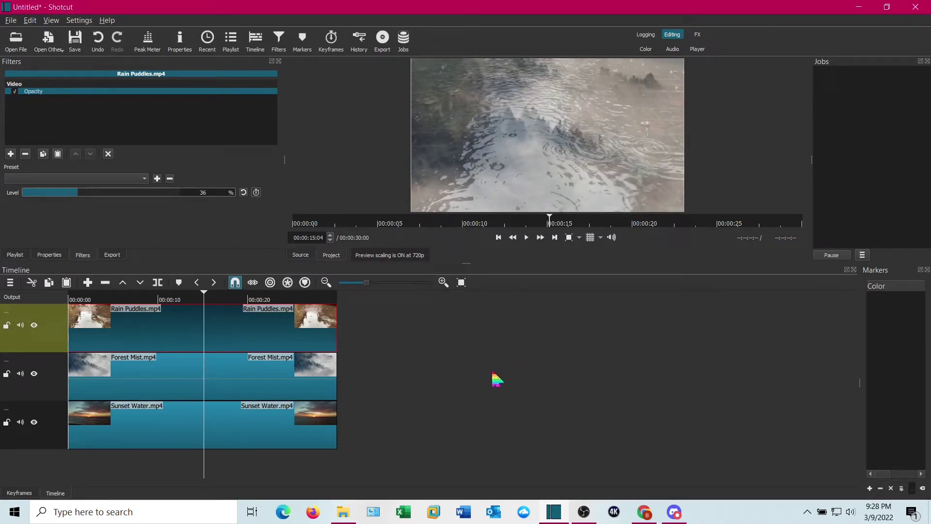
- Move Rain Puddles aside and add an Opacity filter to Forest Mist
left_click_drag(168, 341, 428, 344)
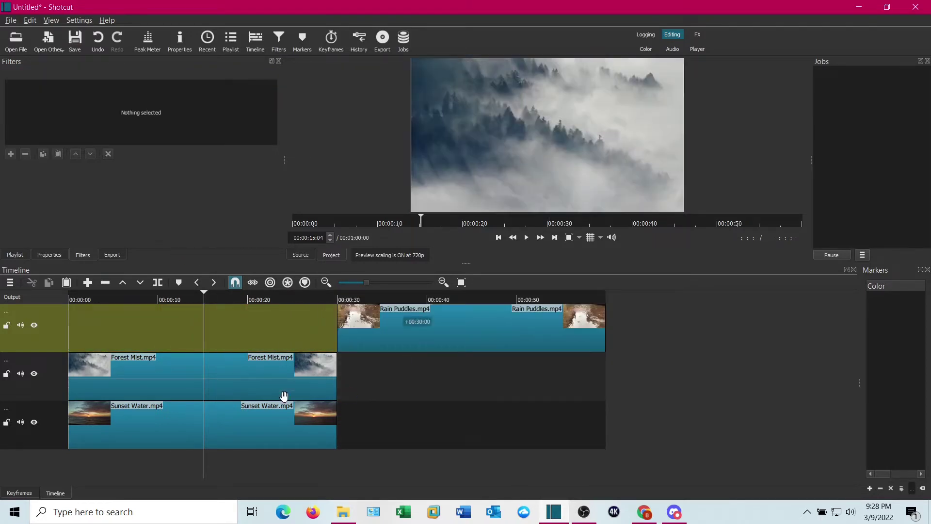
left_click(225, 381)
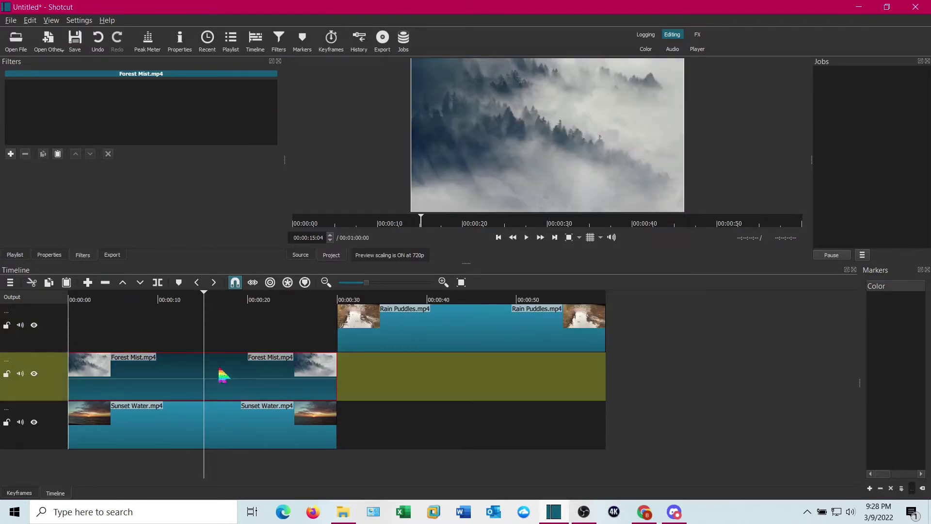
left_click(9, 155)
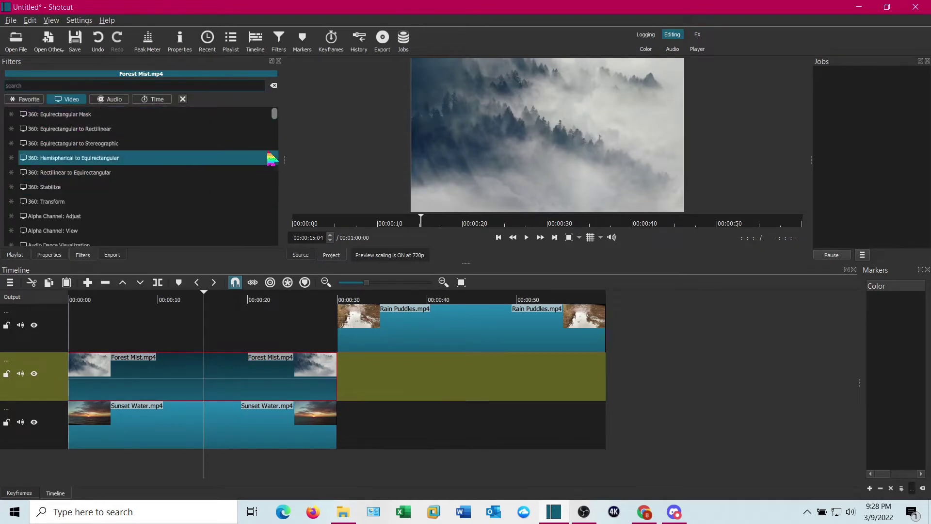
scroll(189, 194, "down", 20)
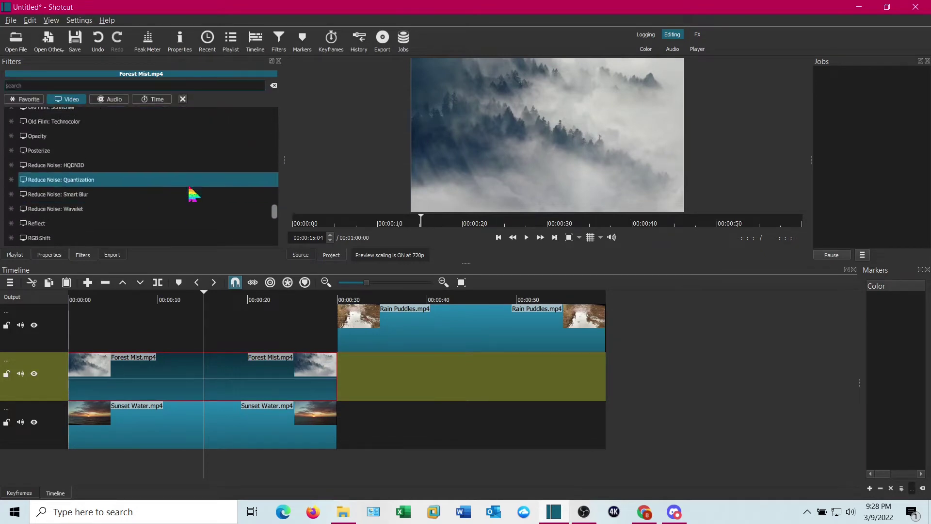
scroll(191, 194, "up", 2)
left_click(102, 206)
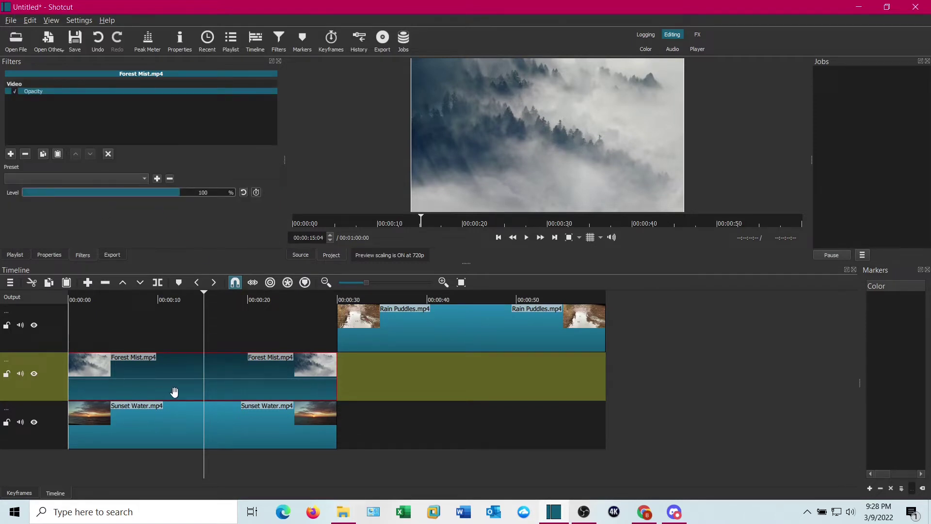
- Set Forest Mist opacity to 55% and move Rain Puddles back to 00:00:00
left_click_drag(174, 196, 133, 194)
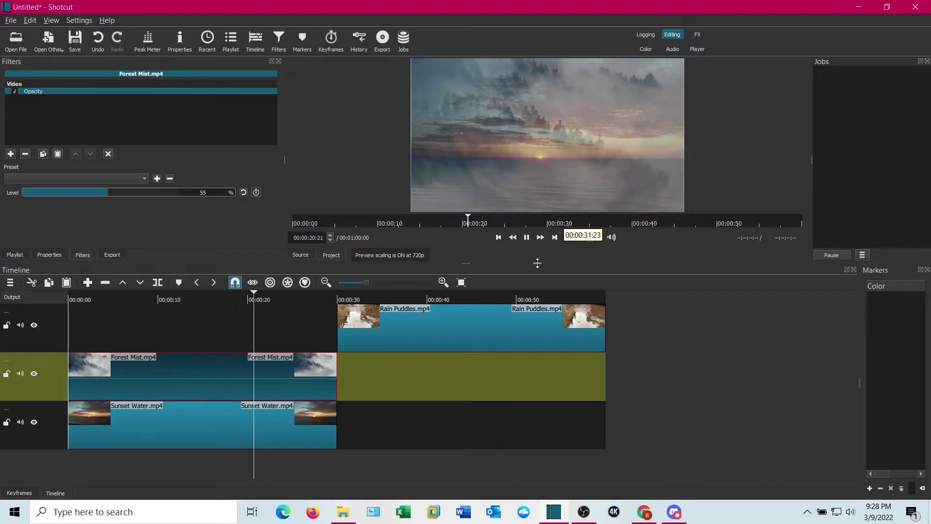
left_click(526, 237)
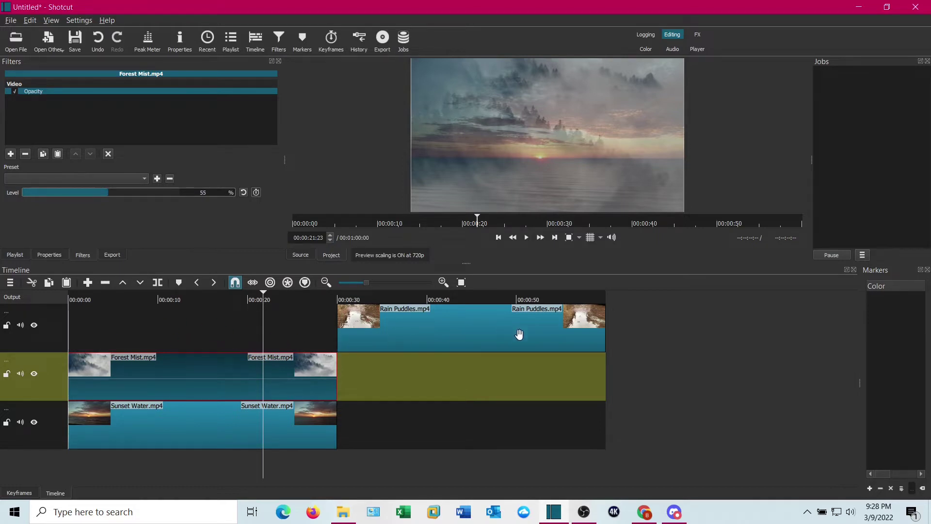
left_click_drag(519, 334, 239, 322)
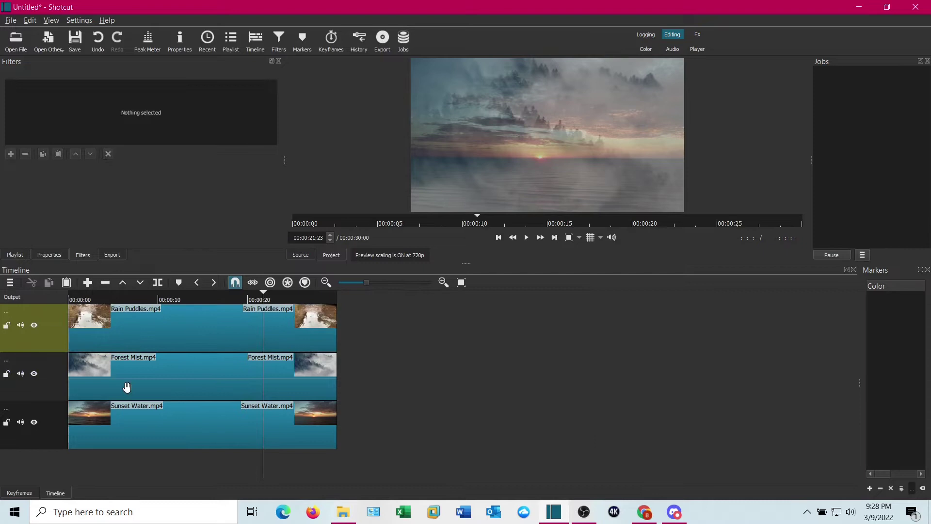
- Delete the Opacity filter from Rain Puddles and from Forest Mist, then reselect Rain Puddles
left_click(159, 329)
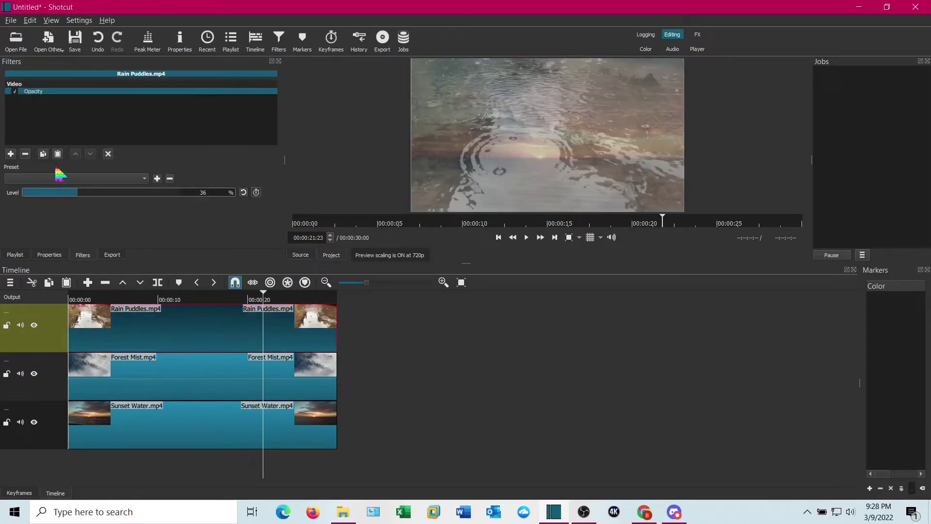
left_click(26, 154)
left_click(123, 357)
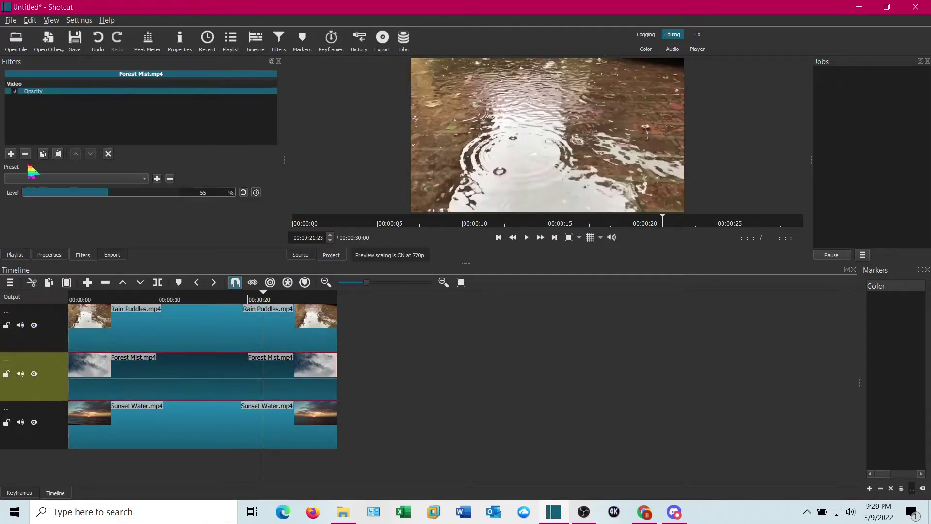
left_click(25, 154)
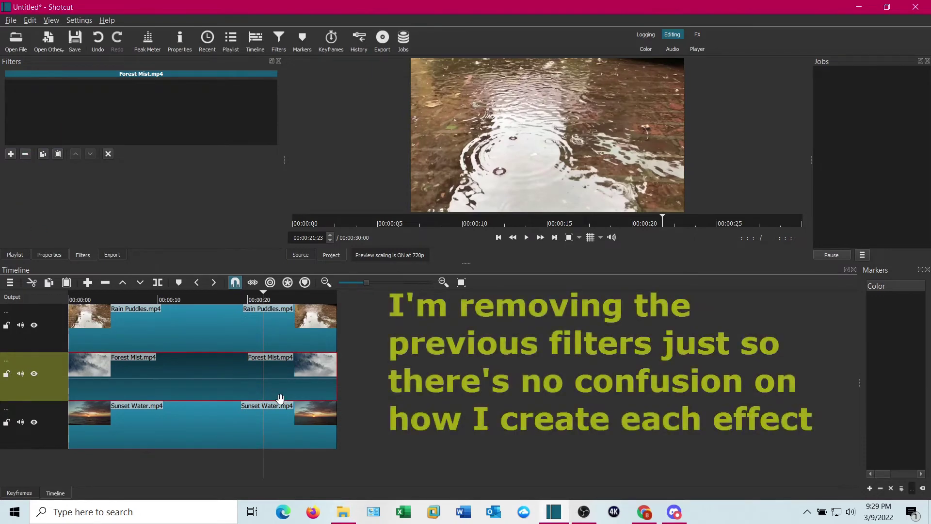
left_click(170, 467)
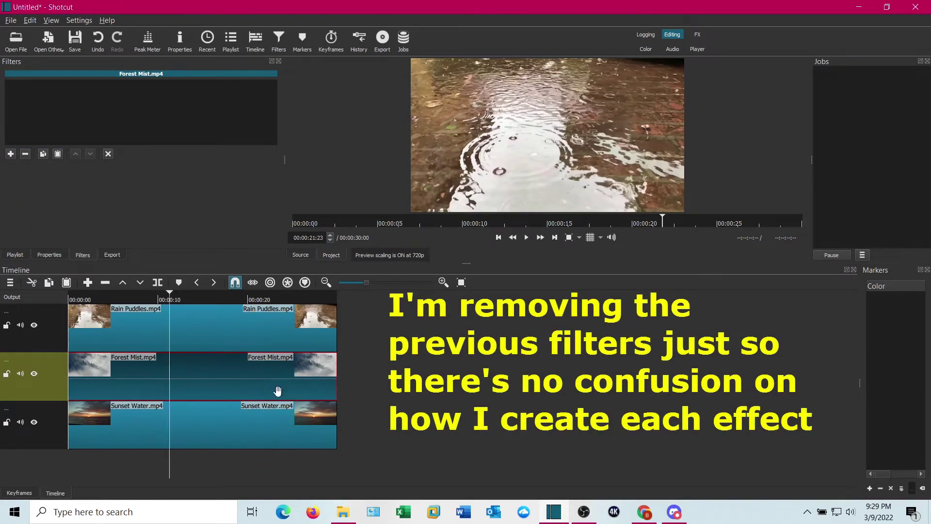
left_click(203, 338)
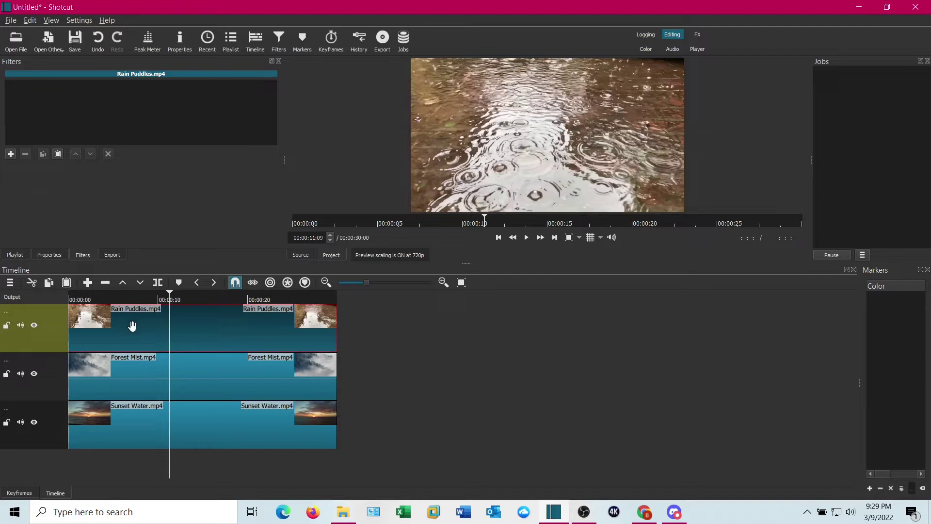
- Add a 00:00:30:00 Fade In Video filter to Rain Puddles, using opacity instead of black
left_click(10, 154)
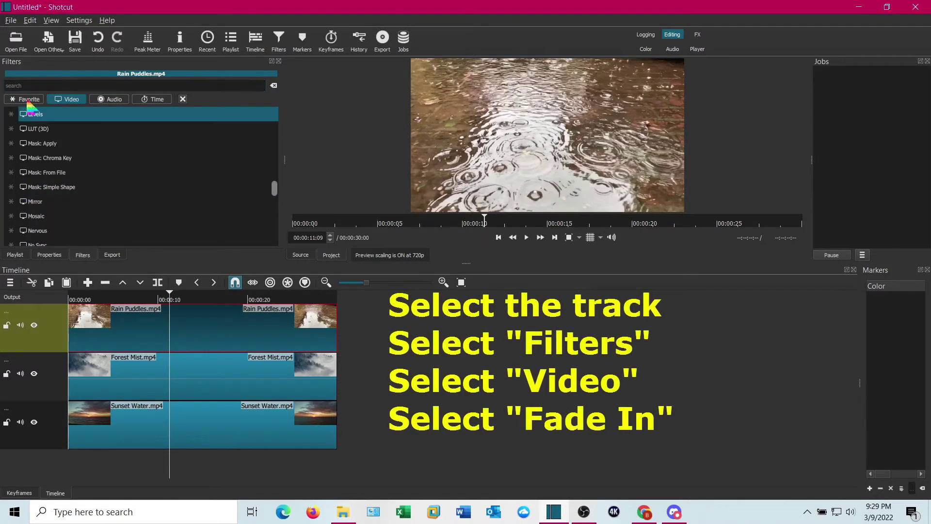
left_click(28, 100)
left_click(44, 158)
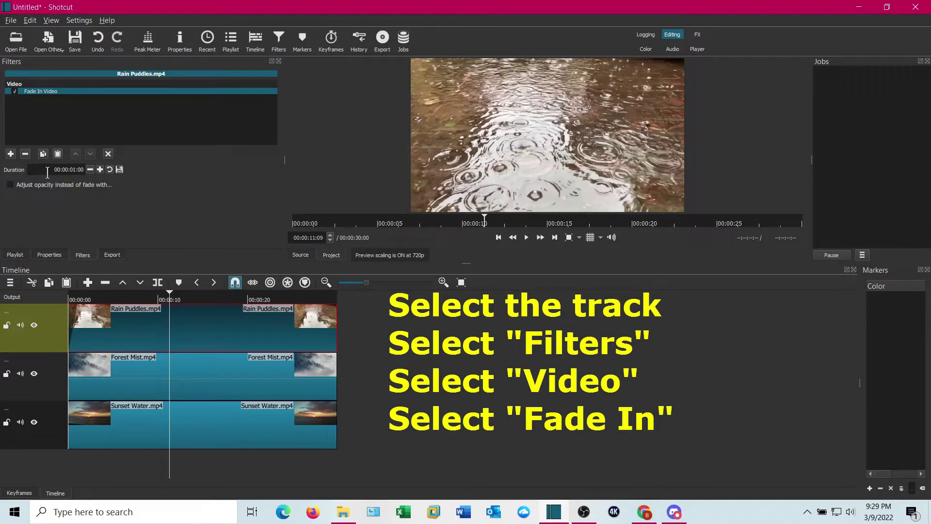
left_click_drag(54, 169, 85, 170)
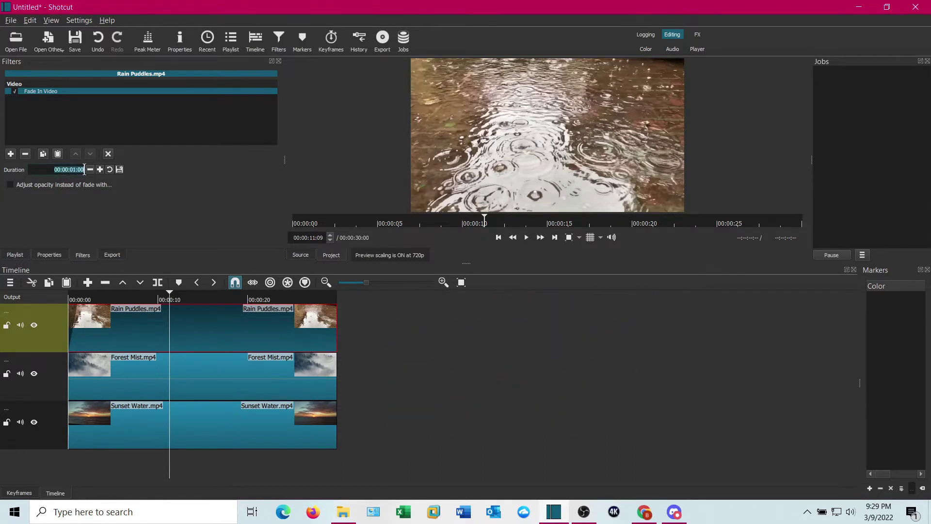
left_click(74, 169)
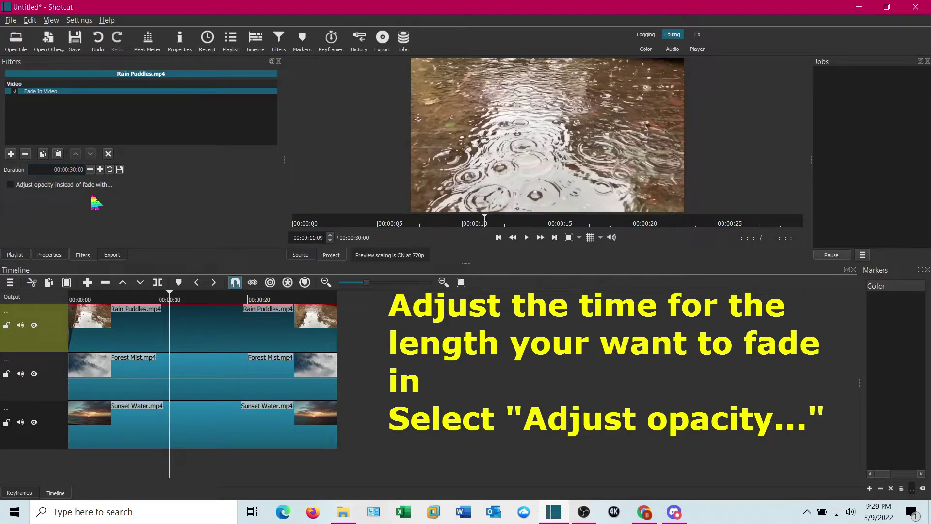
left_click(19, 186)
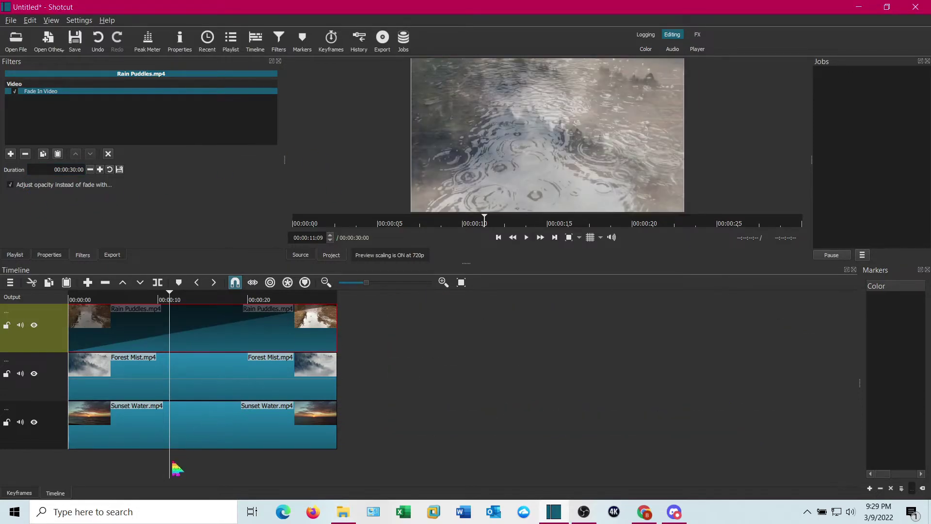
- Play the timeline from the start to preview the fade-in, stopping around 14 seconds
left_click_drag(173, 471, 71, 473)
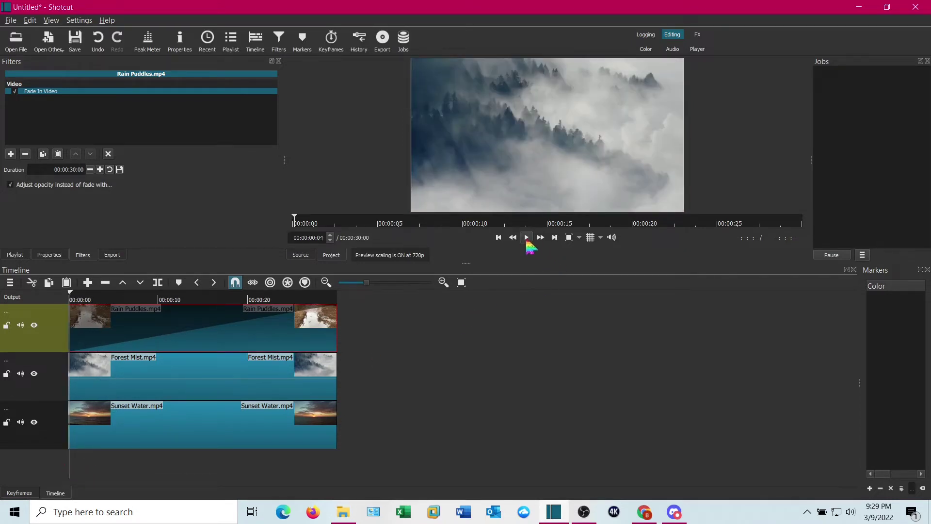
left_click(527, 237)
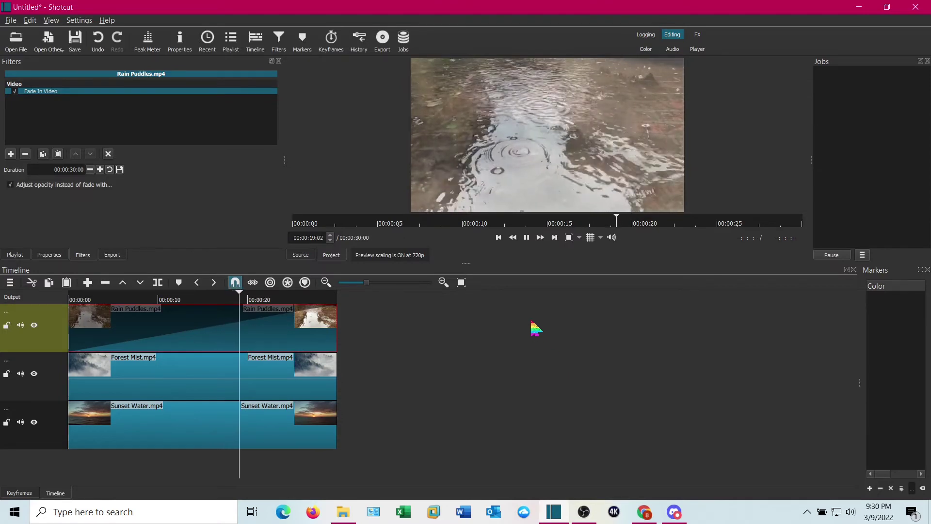
left_click(527, 239)
key("Left")
key("Left")
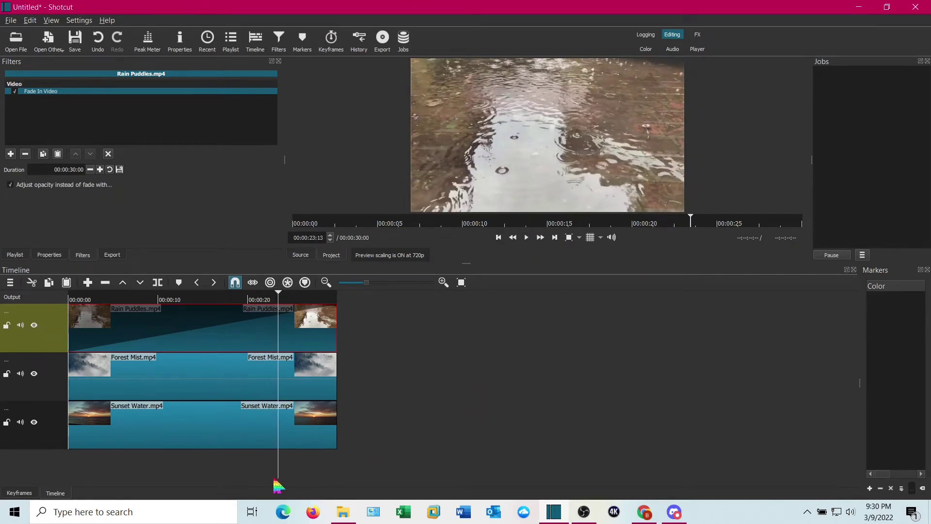
left_click_drag(278, 470, 198, 465)
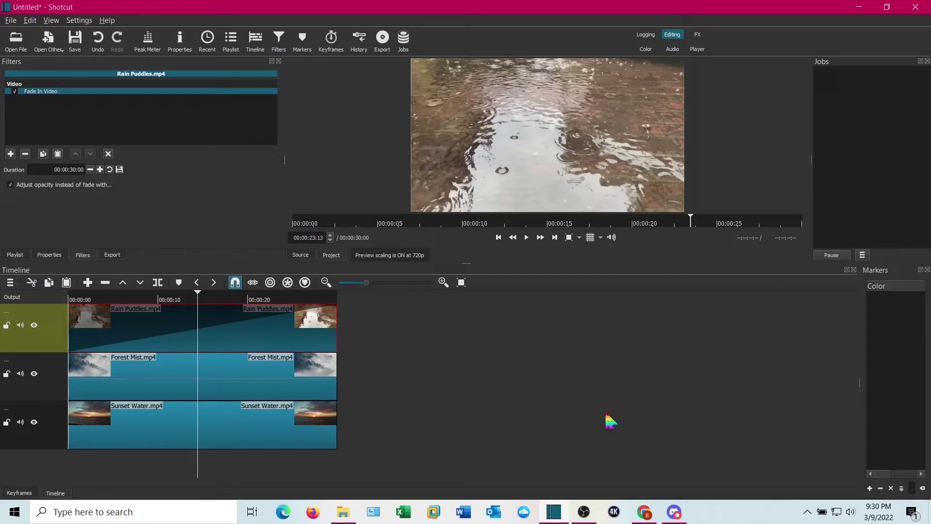
- Give Forest Mist a 30-second Fade Out Video filter using opacity, and preview it
left_click(272, 380)
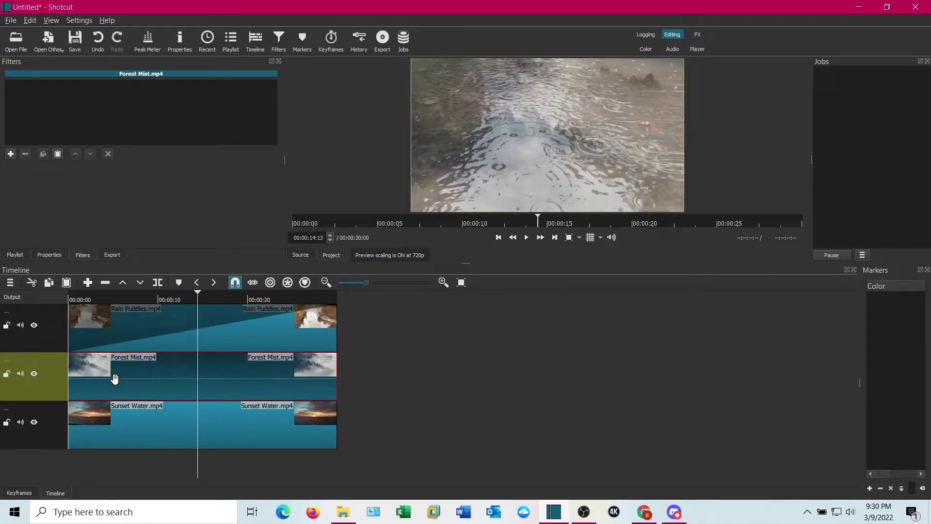
left_click(11, 153)
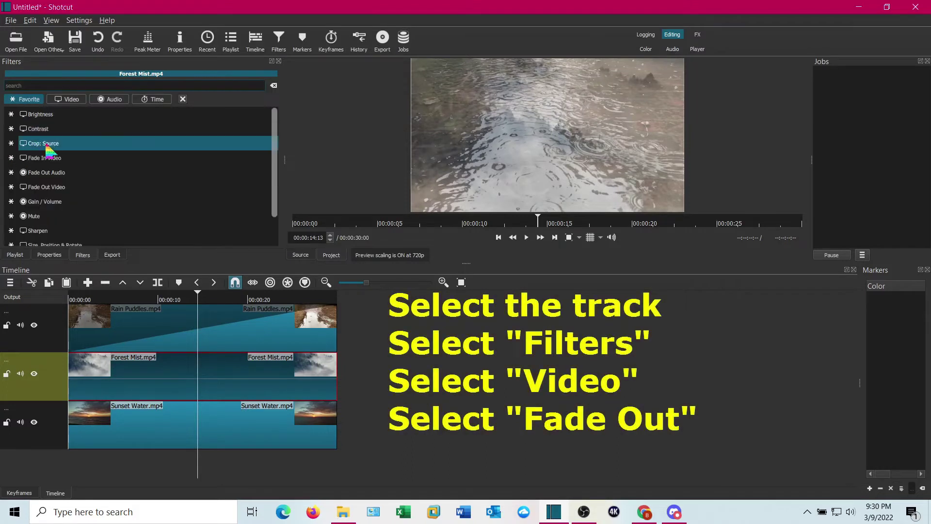
left_click(48, 191)
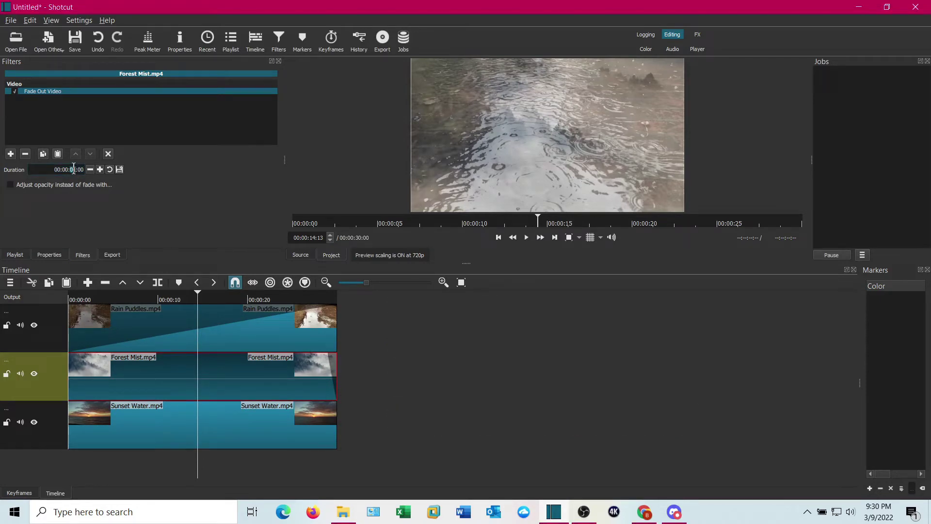
left_click(10, 185)
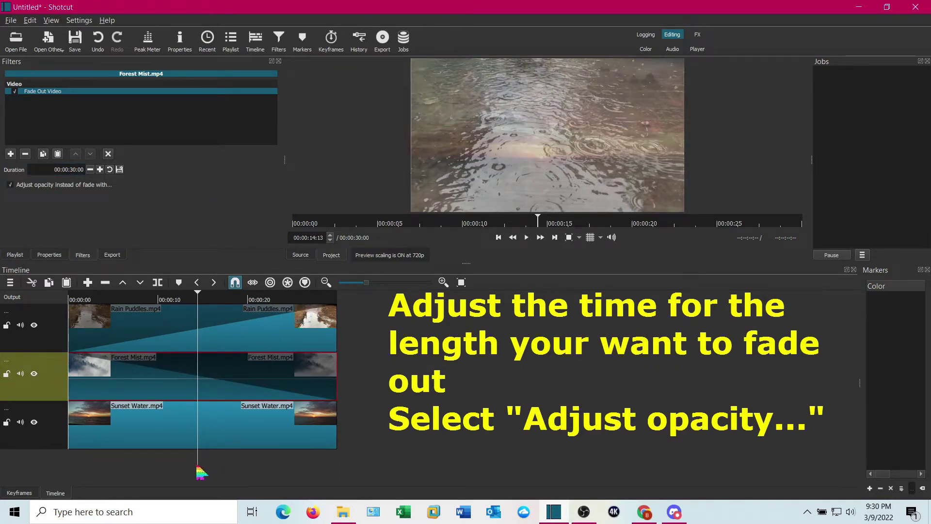
left_click_drag(197, 467, 70, 465)
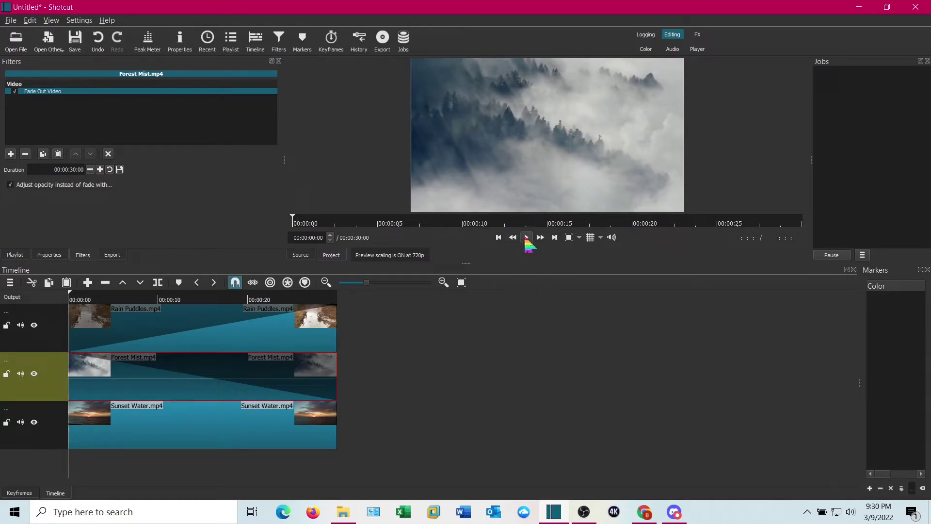
left_click(526, 238)
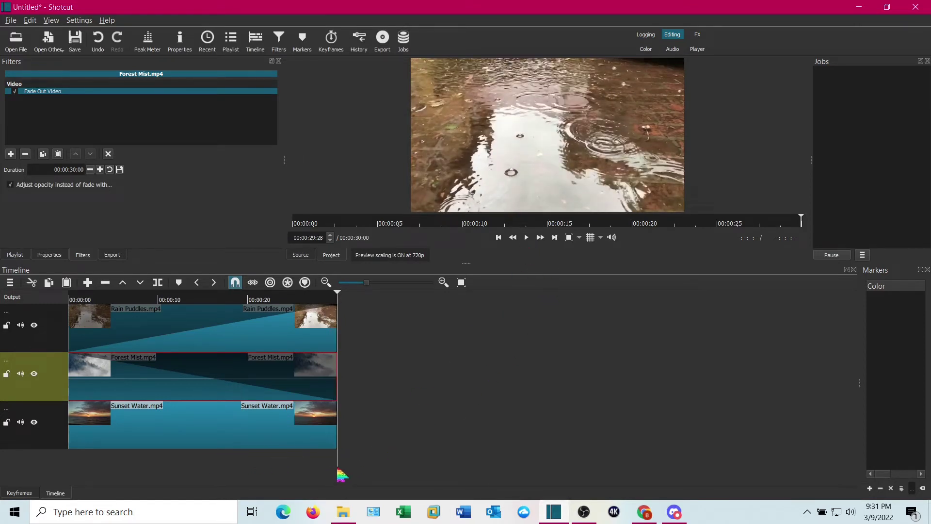
- Delete Rain Puddles' Fade In Video and Forest Mist's Fade Out Video filters
left_click_drag(338, 469, 209, 467)
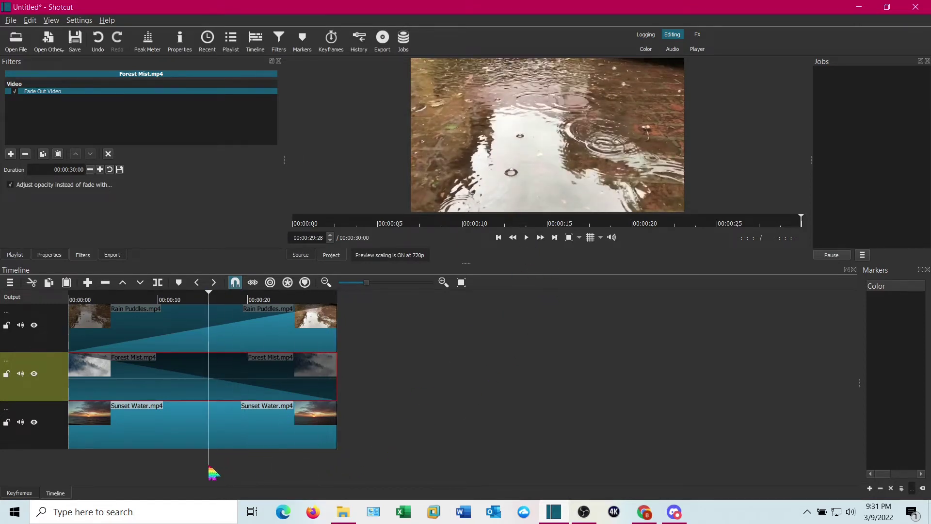
left_click(179, 333)
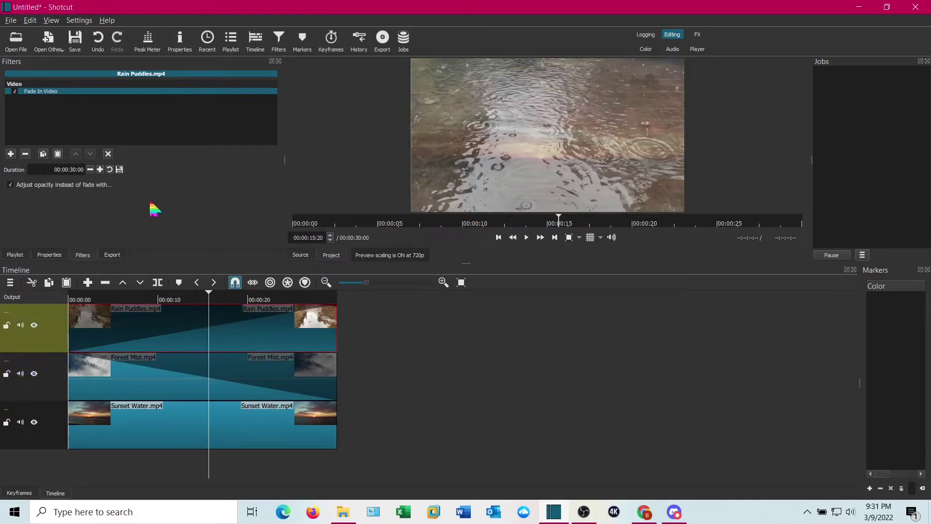
left_click(10, 185)
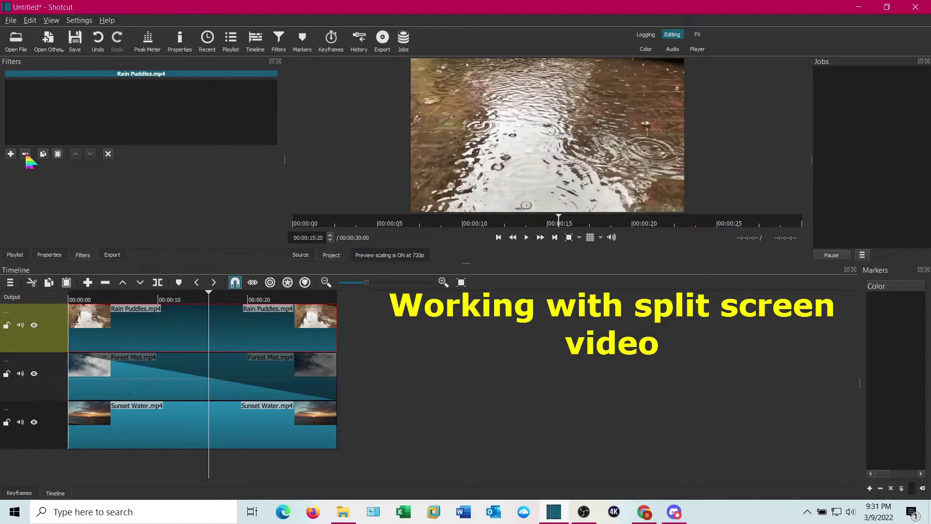
left_click(143, 372)
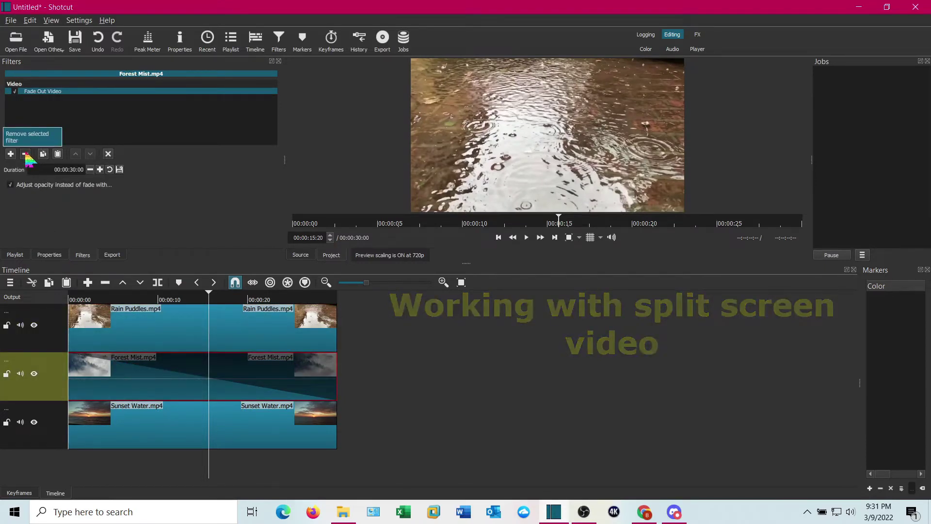
left_click(25, 154)
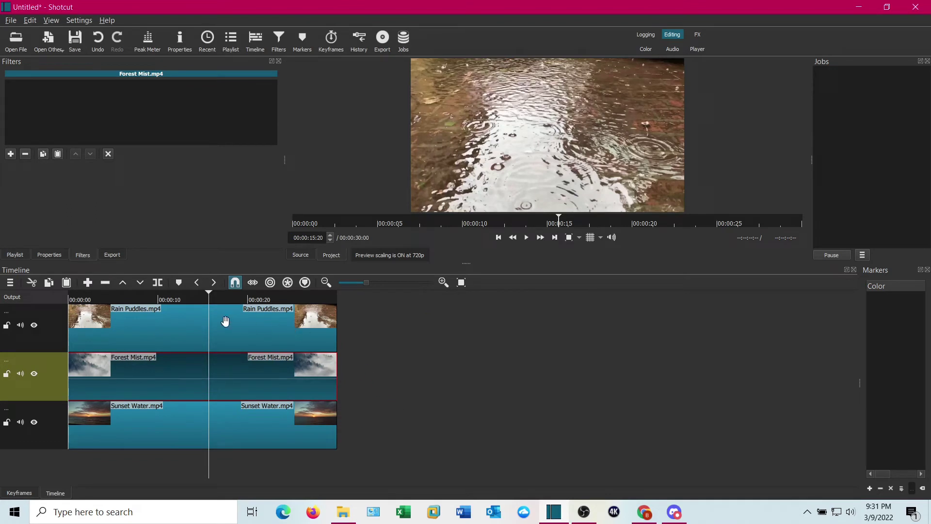
left_click(153, 326)
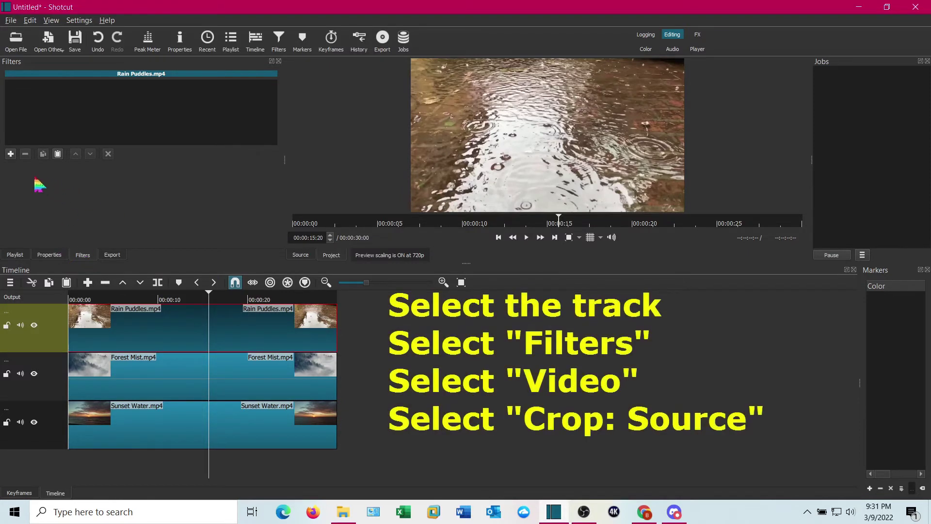
- Add a Crop: Source filter to Rain Puddles and confirm in Properties that it is 1920x1080
left_click(10, 154)
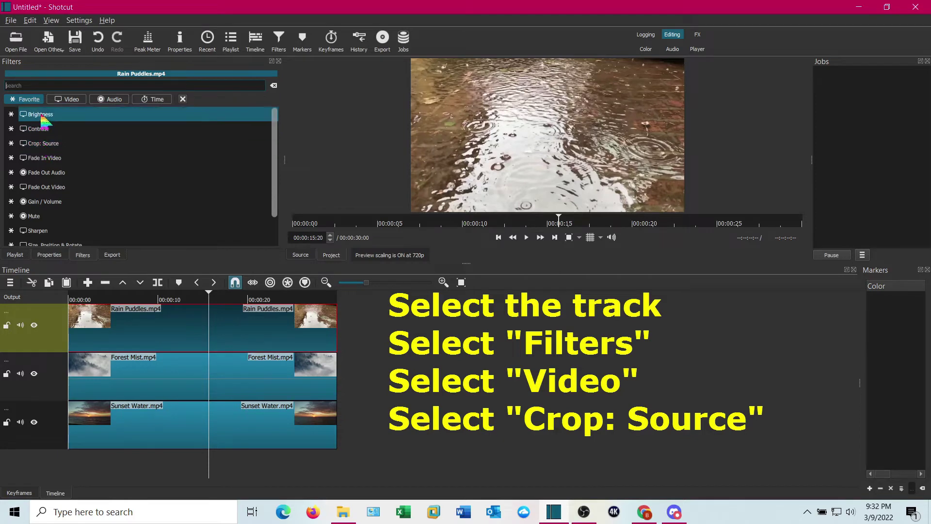
left_click(45, 147)
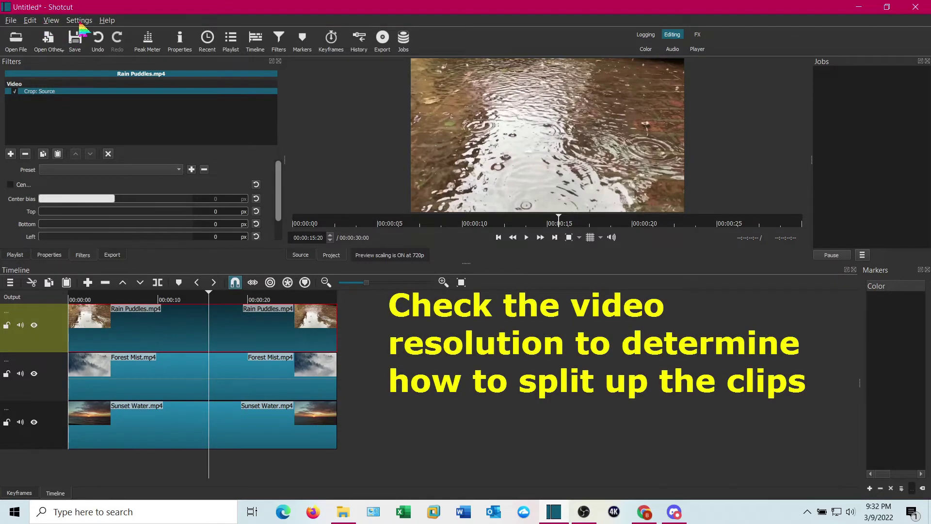
left_click(180, 44)
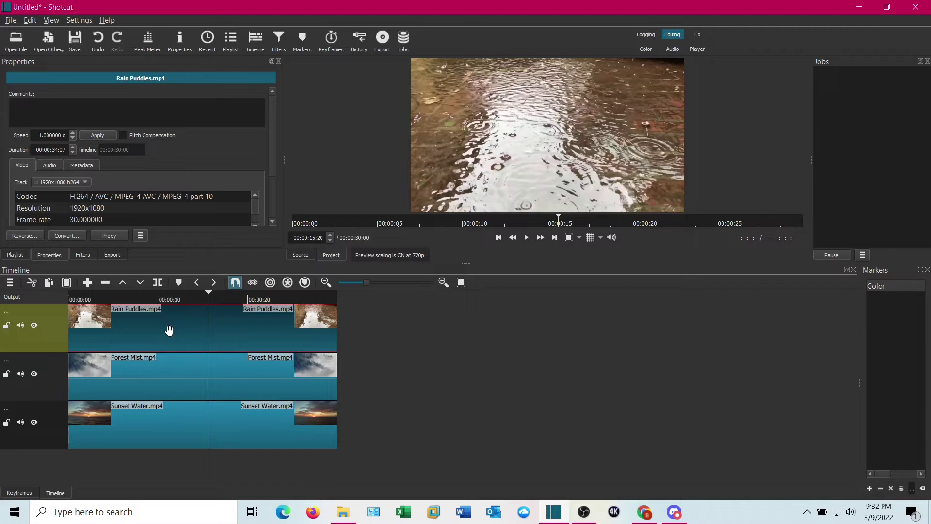
left_click(82, 255)
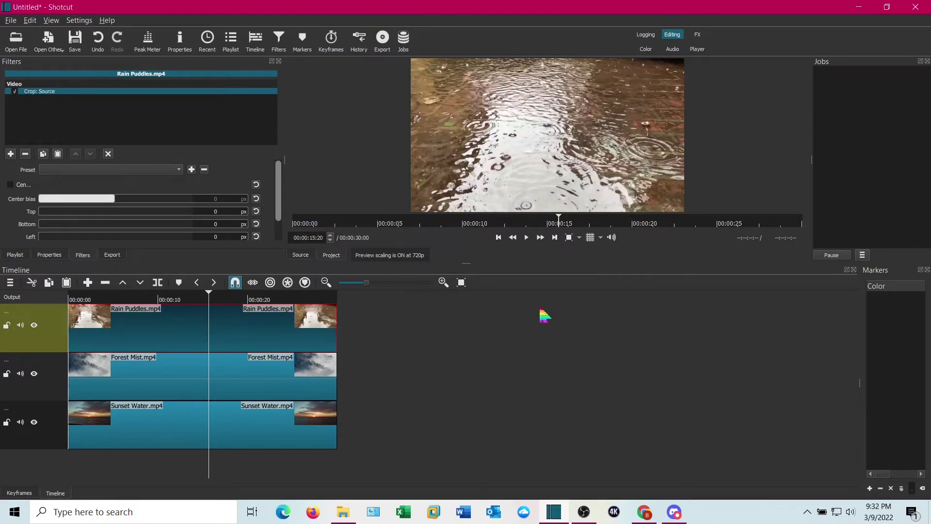
- Enlarge the preview and enter 640 px for both the left and right crop of Rain Puddles
left_click_drag(466, 264, 466, 287)
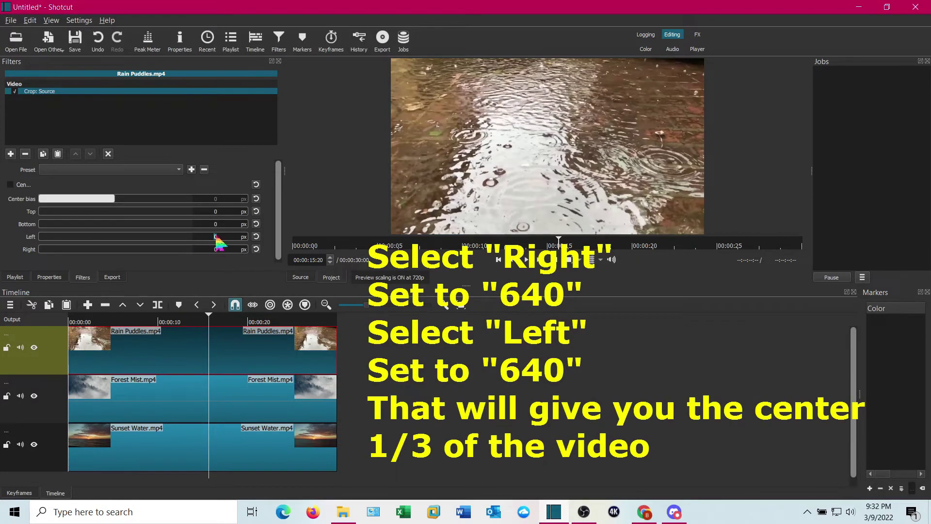
type("640")
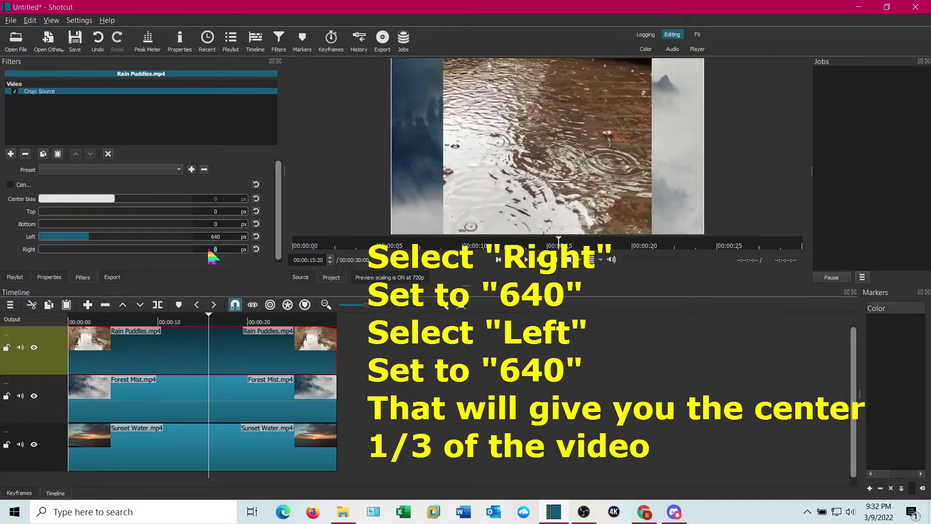
type("64")
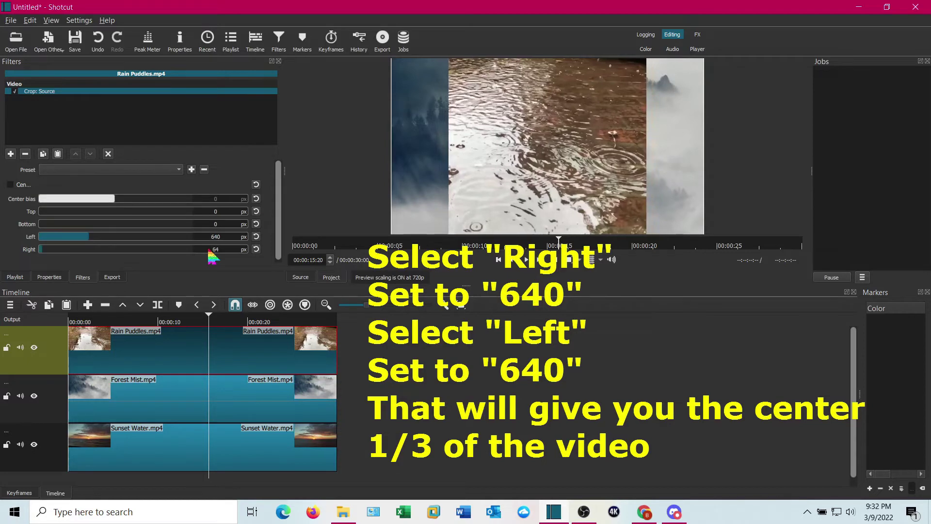
type("0")
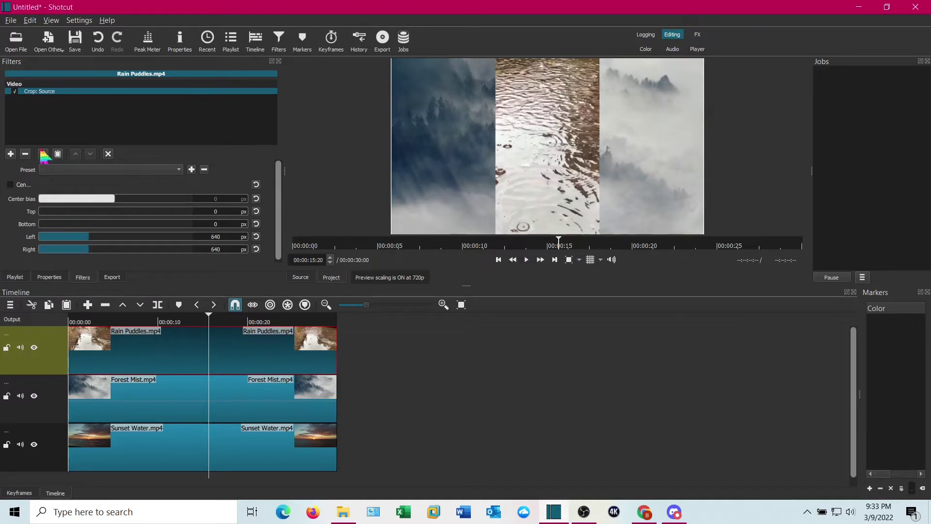
- Add a Size, Position & Rotate filter to Rain Puddles with horizontal fit set to Left
left_click(11, 153)
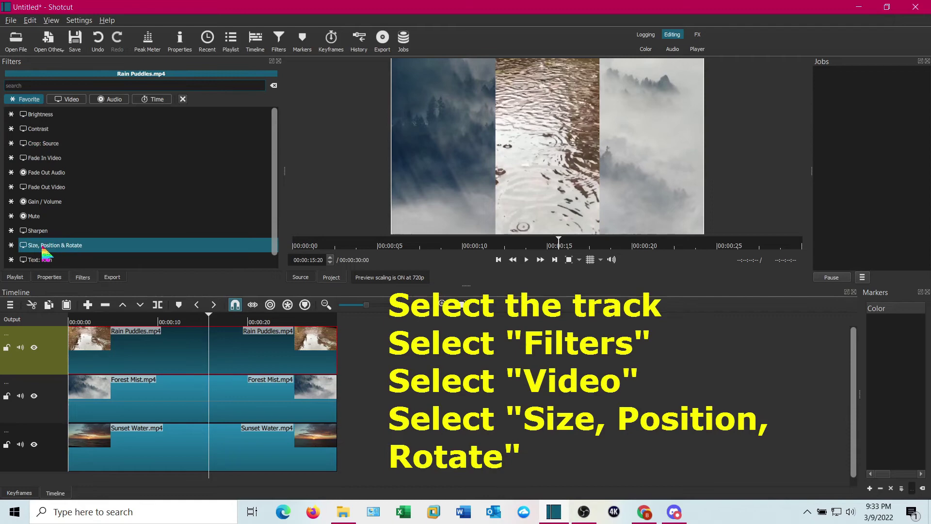
left_click(104, 249)
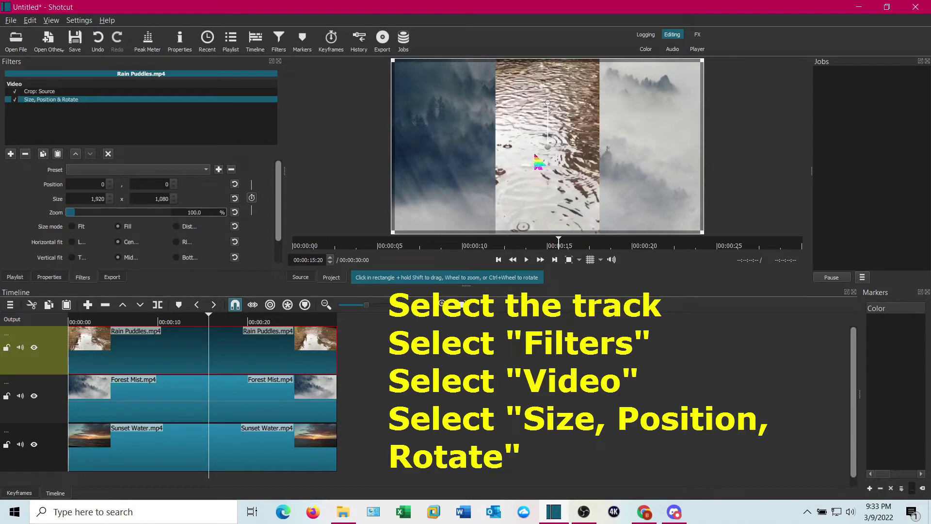
left_click(72, 245)
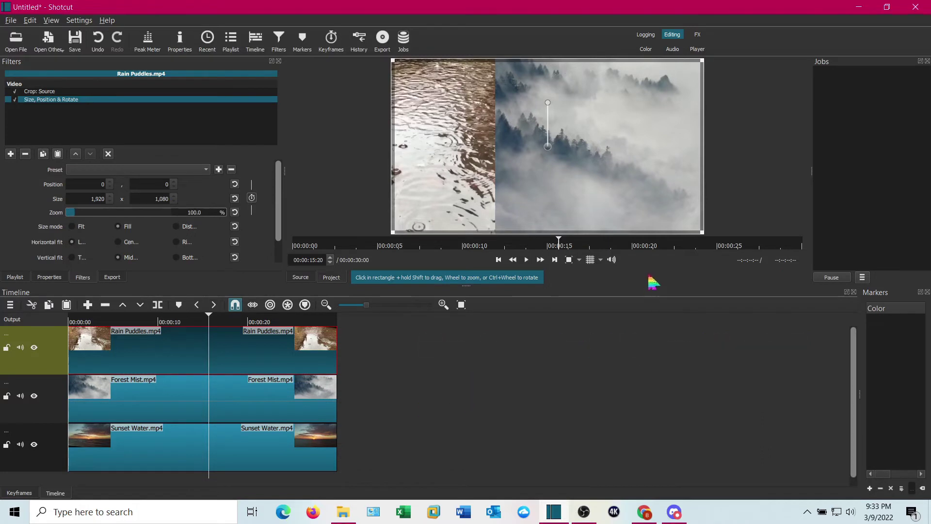
- Play and pause the preview, then return the playhead to about 13 seconds
left_click(526, 260)
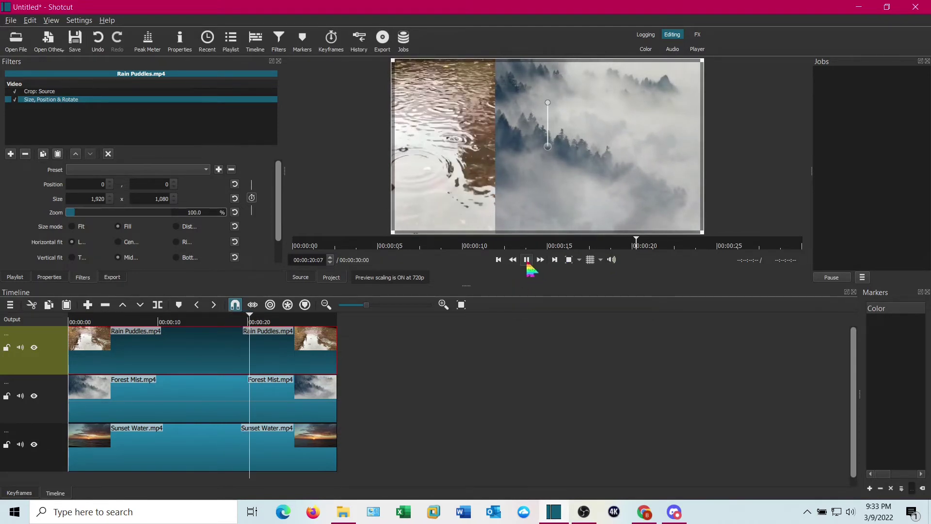
left_click(526, 260)
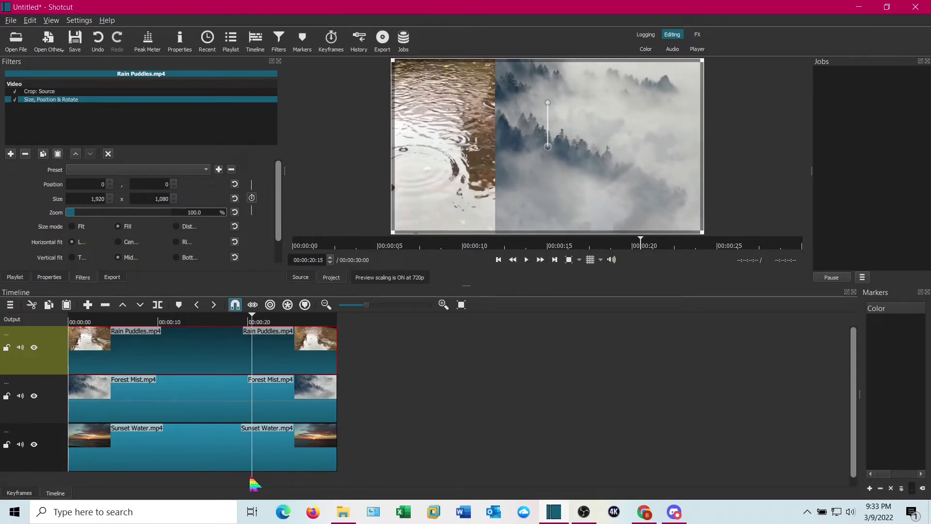
left_click_drag(254, 484, 191, 483)
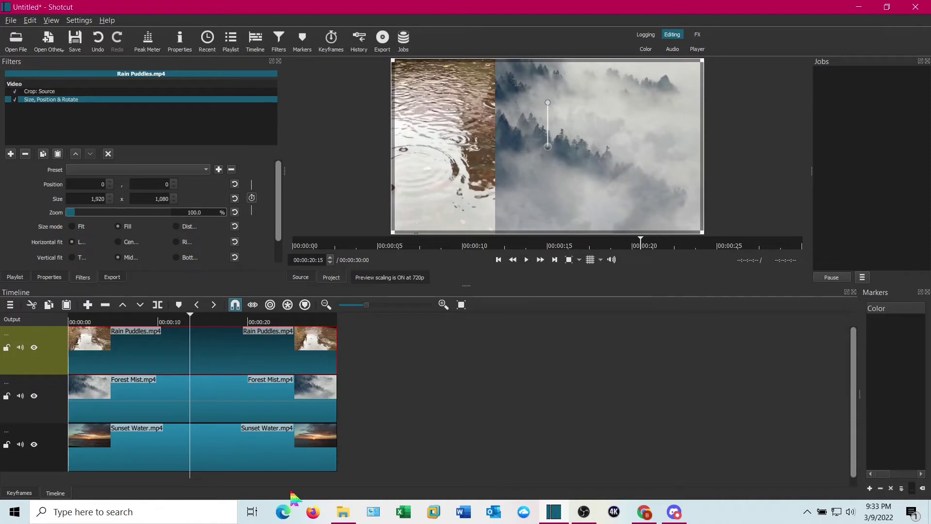
- Give Forest Mist a Crop: Source filter trimming 640 px from left and right
left_click(228, 411)
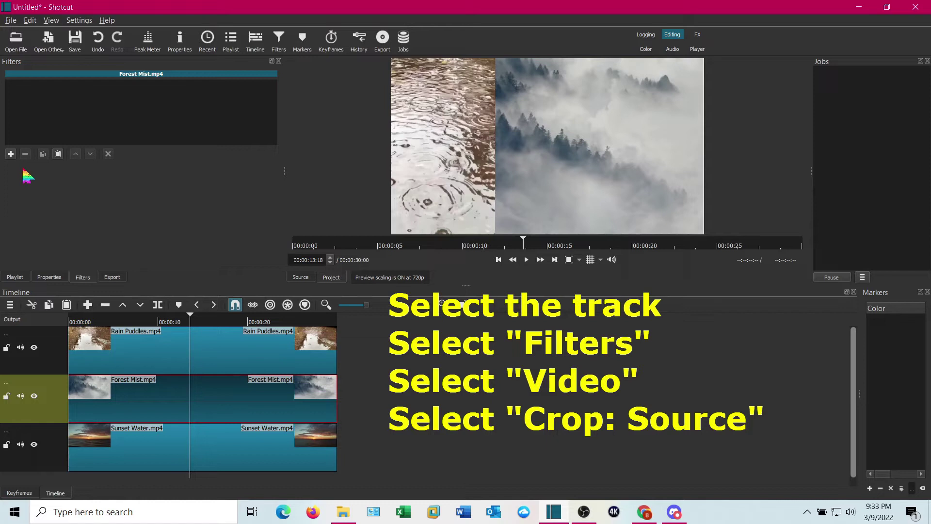
left_click(10, 154)
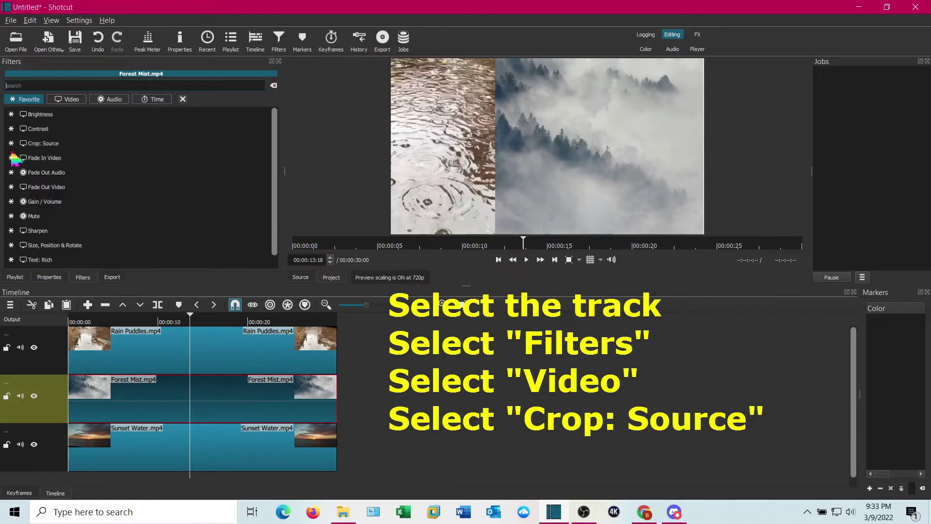
left_click(44, 144)
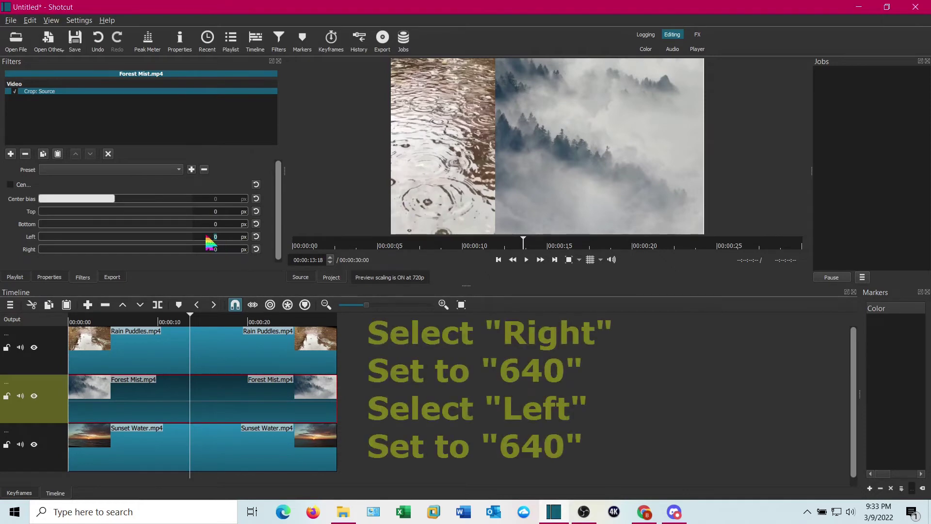
double_click(216, 237)
type("640")
key("Return")
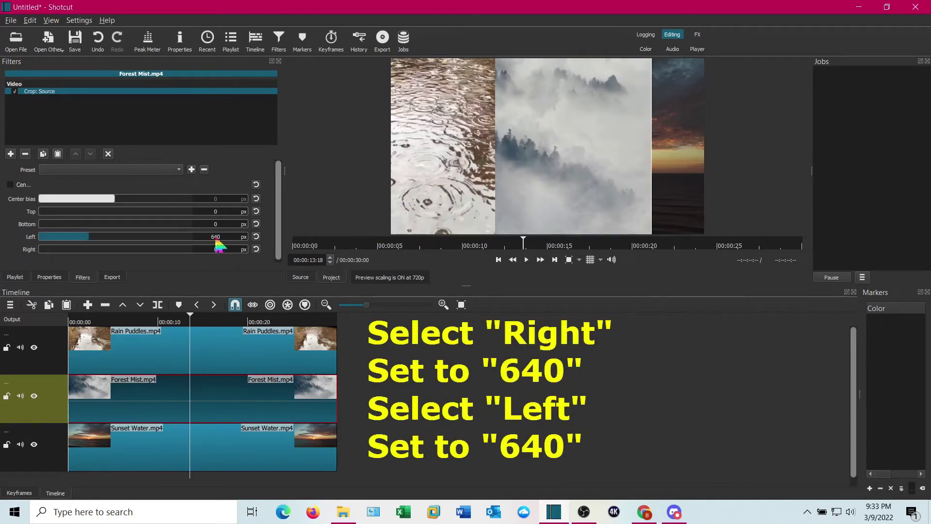
left_click(207, 248)
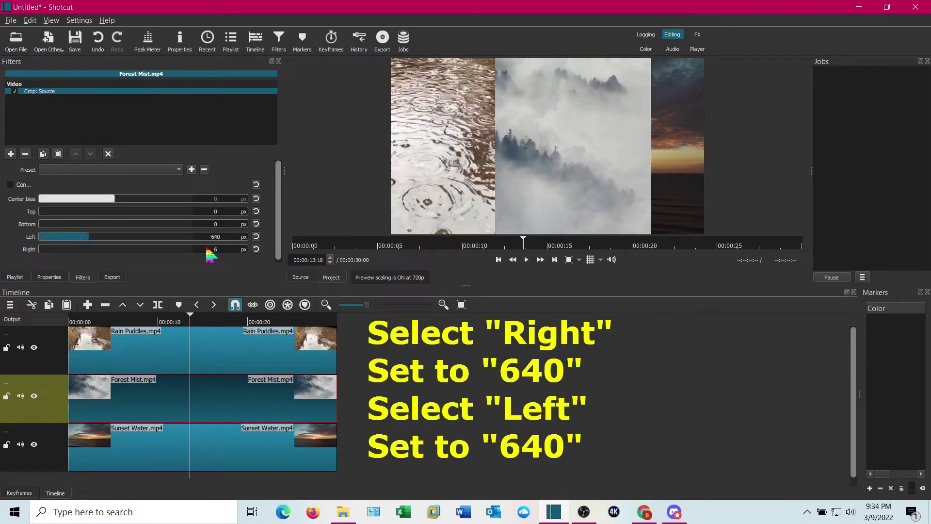
type("640")
key("Return")
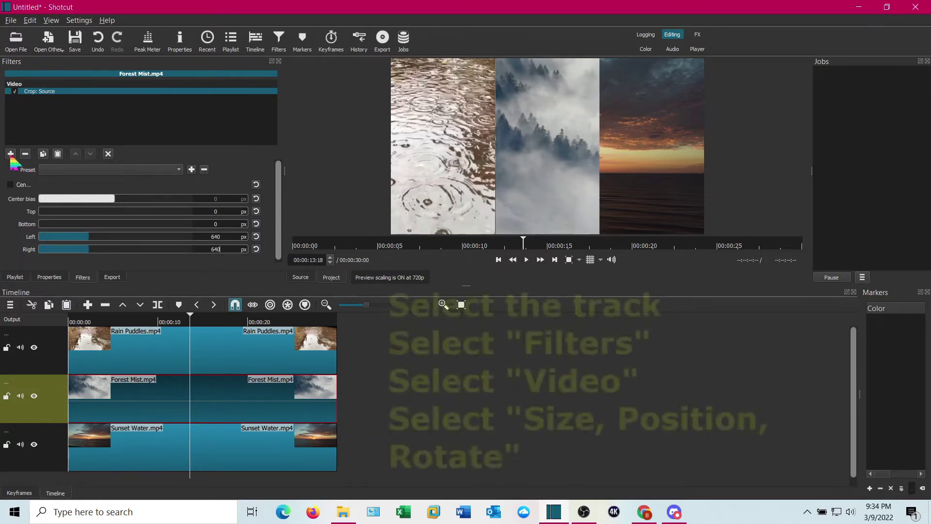
- Add Size, Position & Rotate fitted Right to Forest Mist and preview the three-panel split
left_click(11, 153)
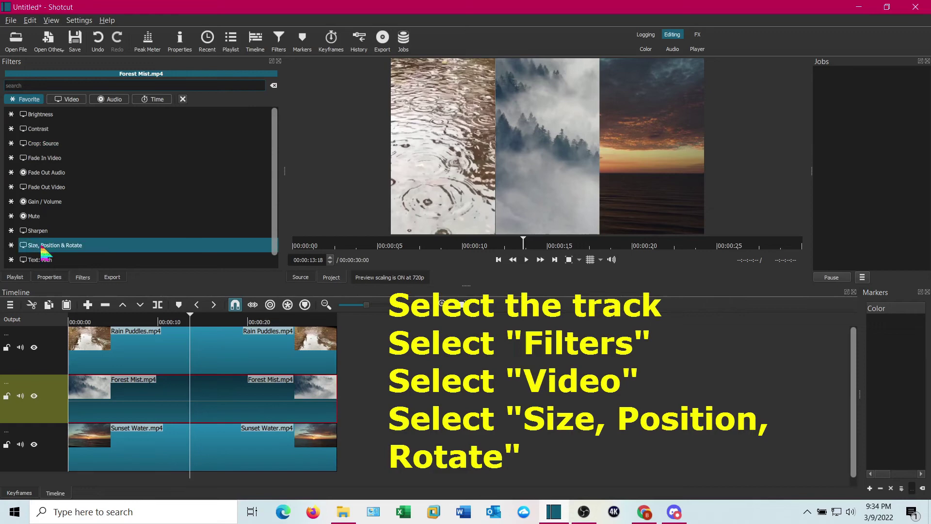
left_click(54, 244)
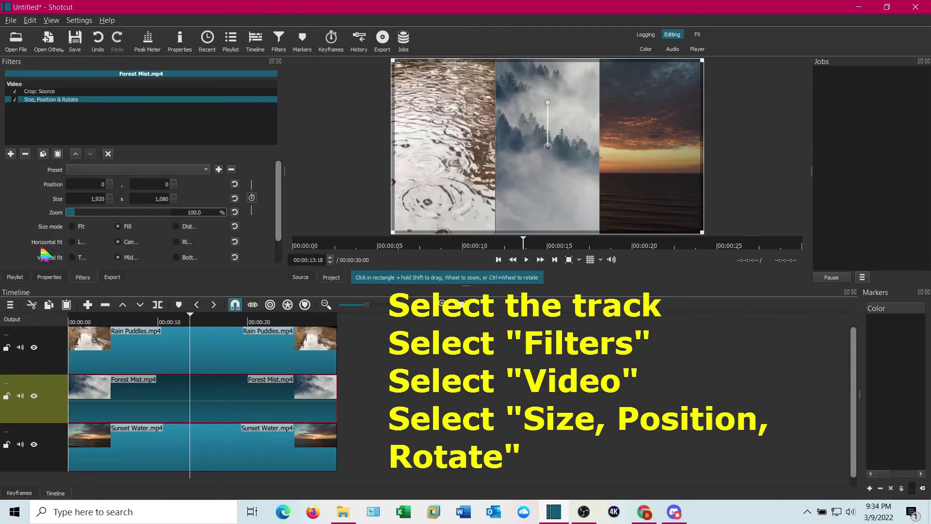
left_click(183, 244)
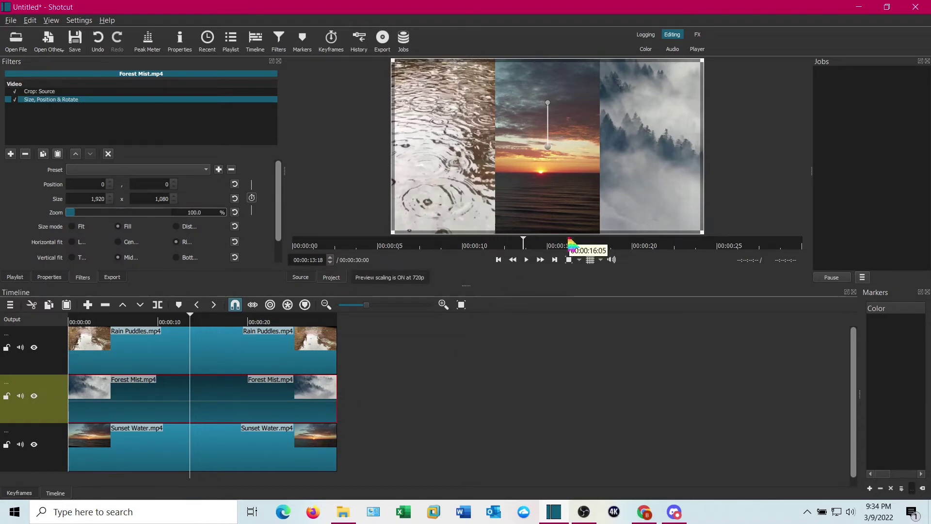
left_click(527, 260)
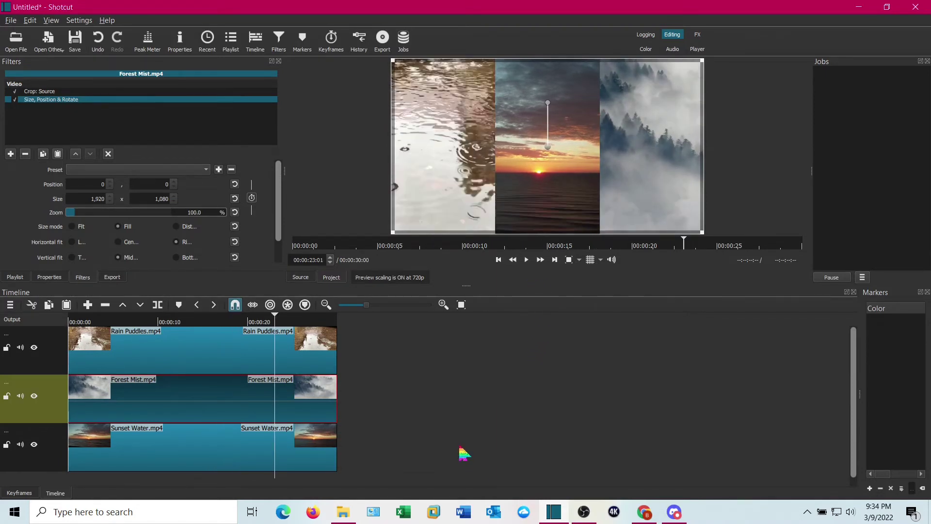
key("Right")
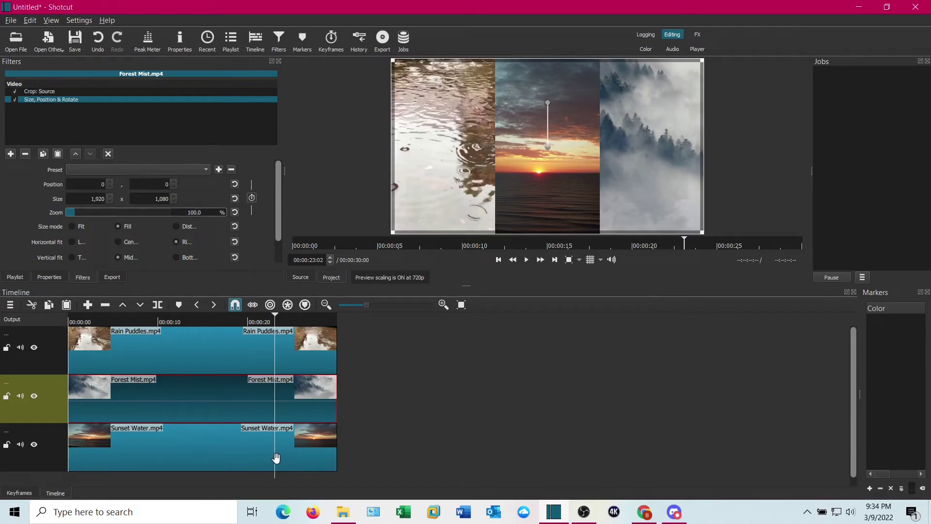
- Remove the Crop: Source and Size, Position & Rotate filters from Rain Puddles
left_click(206, 351)
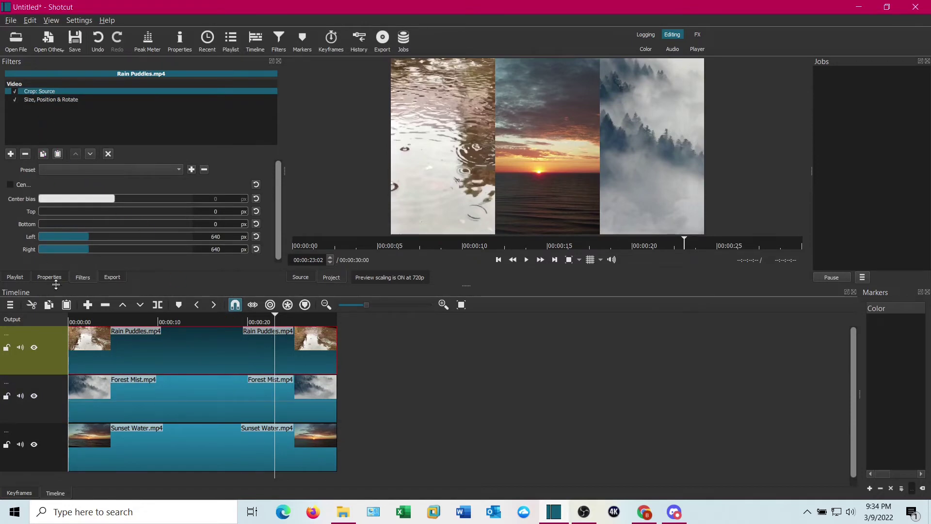
left_click(25, 154)
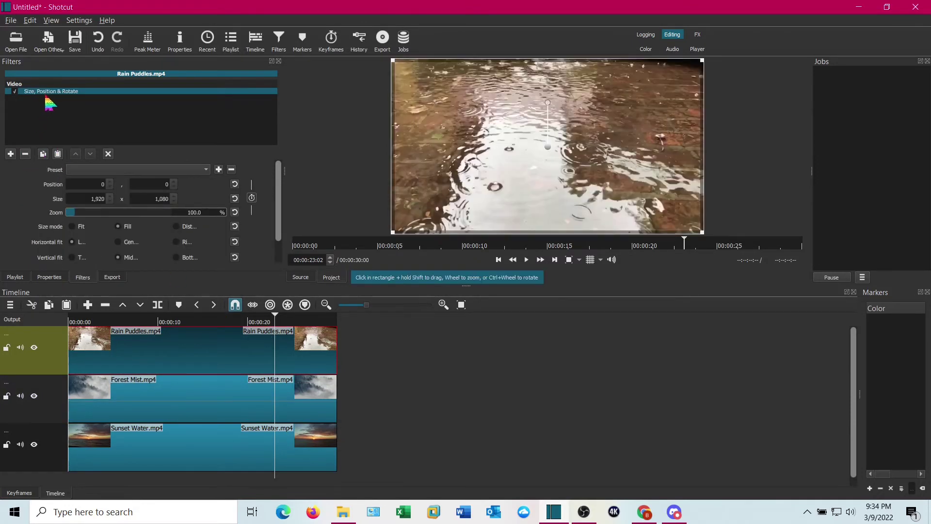
left_click(25, 154)
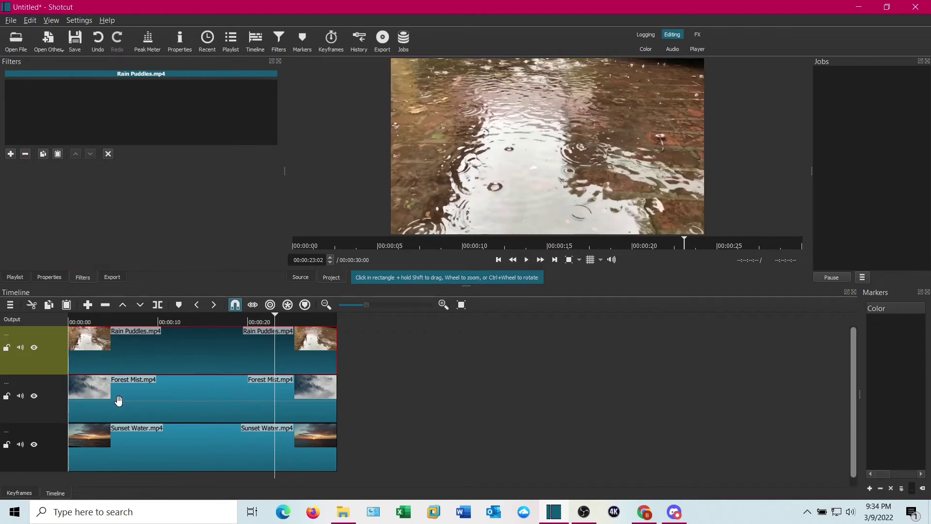
- Remove the same two filters from Forest Mist and move the playhead back to about 17 seconds
left_click(118, 400)
left_click(25, 154)
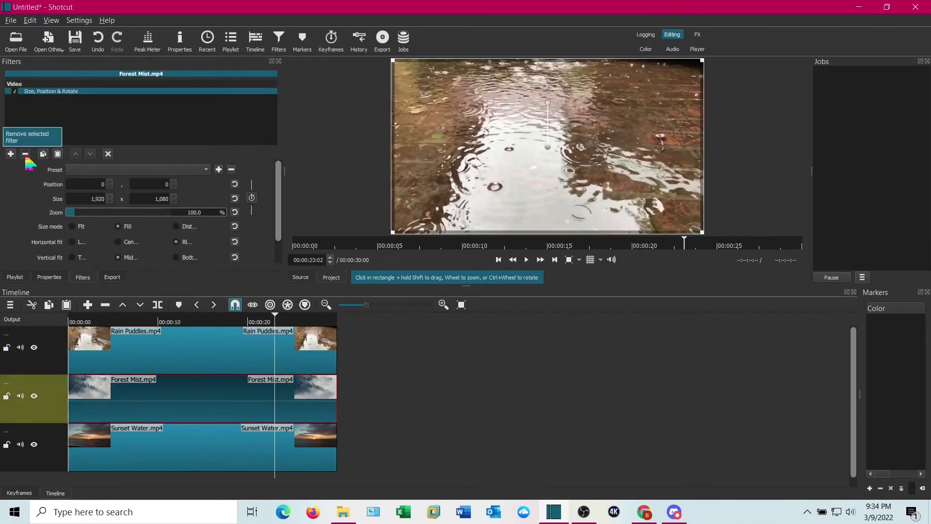
left_click(25, 154)
left_click_drag(277, 479, 227, 483)
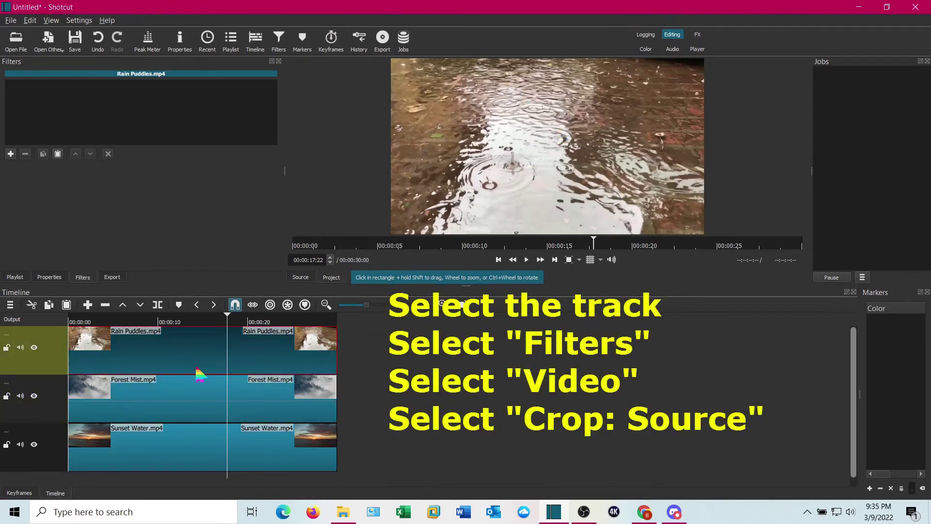
- Add a new Crop: Source filter to Rain Puddles with Top crop set to 490 px
left_click(12, 156)
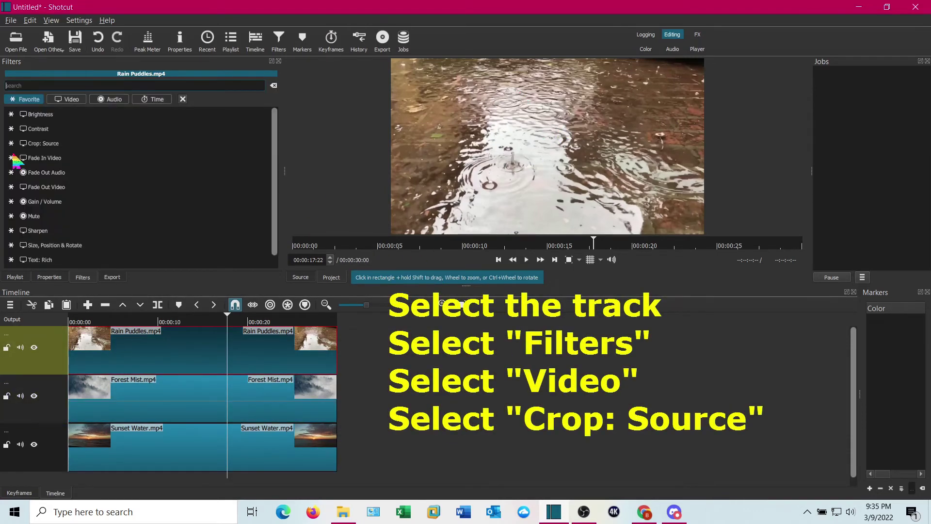
left_click(45, 142)
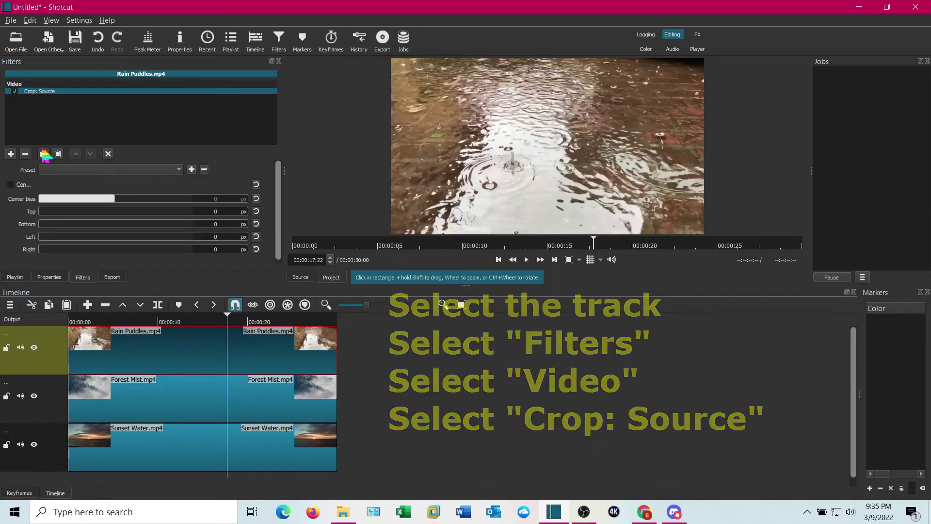
double_click(205, 212)
type("490")
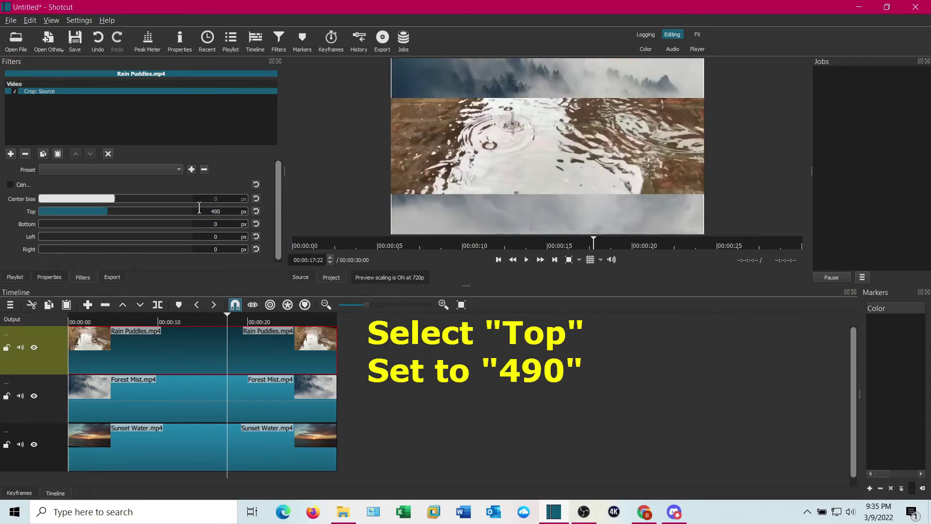
- Add Size, Position & Rotate to Rain Puddles with vertical fit Top, then play and pause to review
left_click(10, 154)
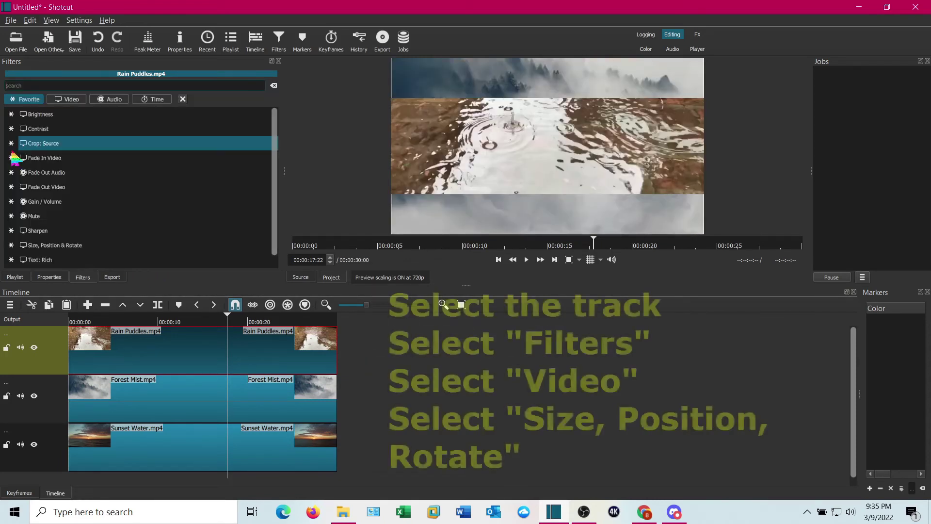
left_click(53, 246)
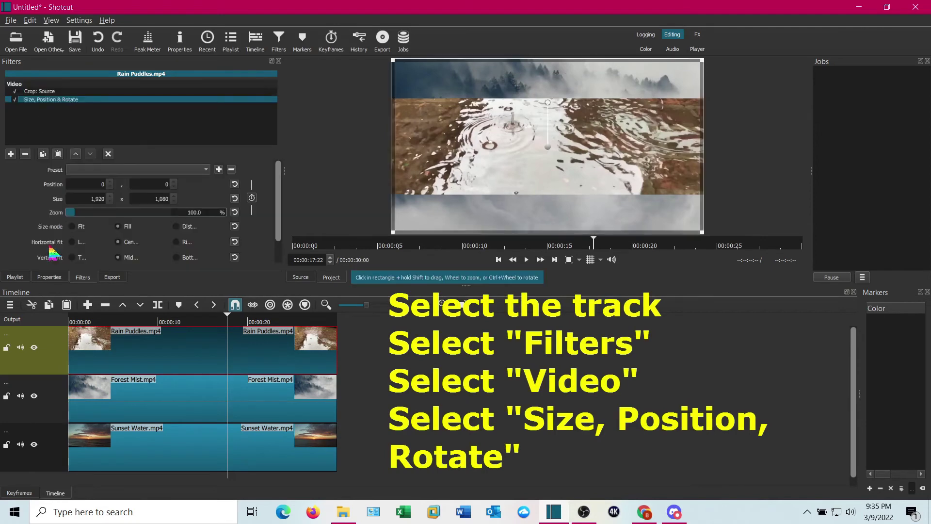
left_click(72, 258)
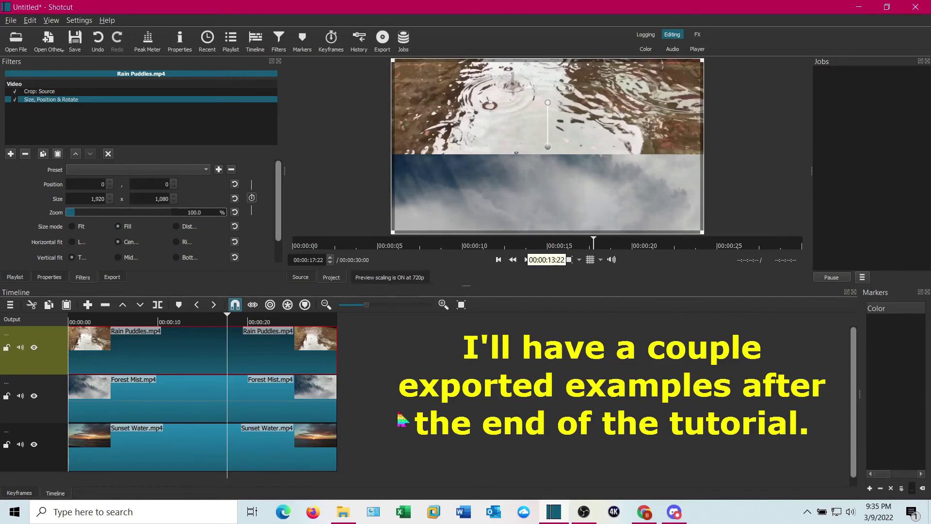
left_click(528, 260)
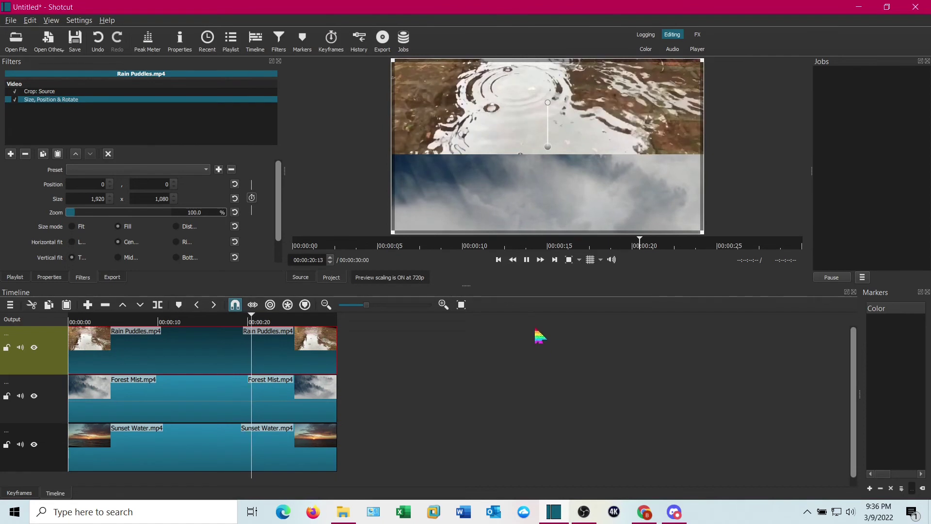
left_click(527, 260)
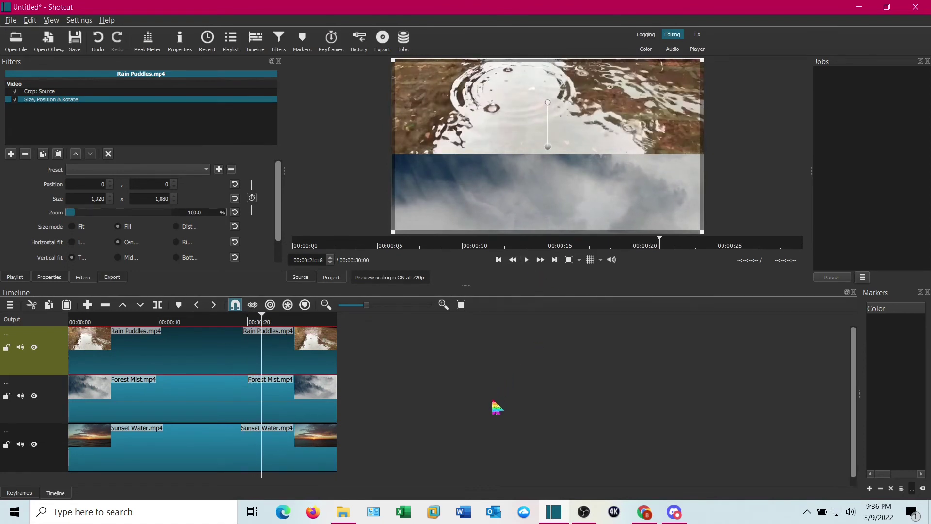